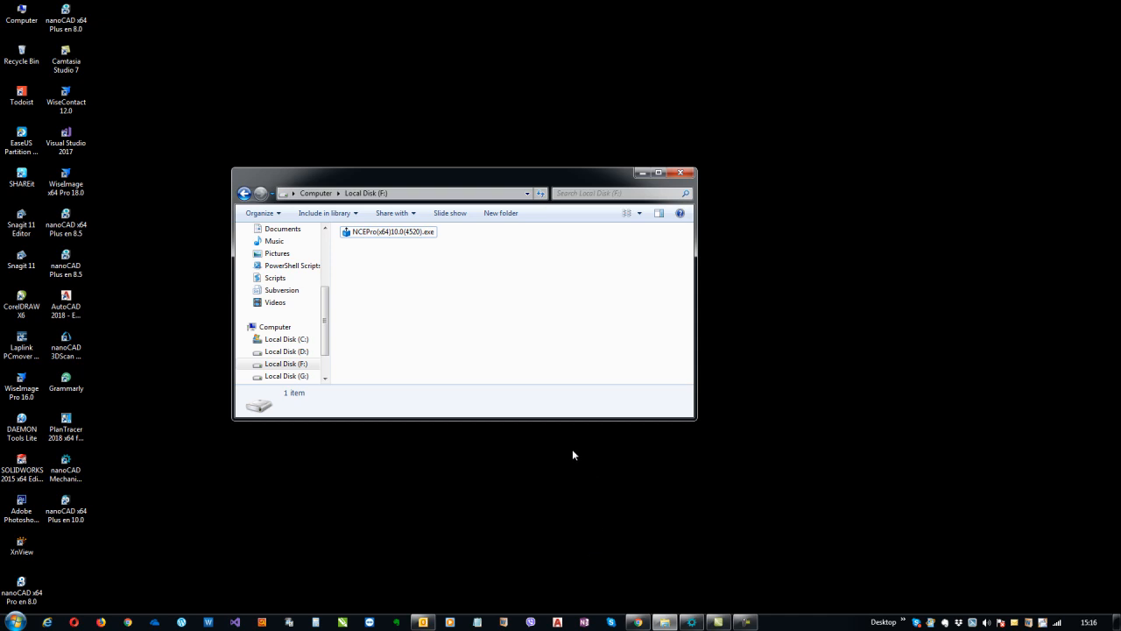
Check the computer's system properties, then close the system information window
right_click(35, 20)
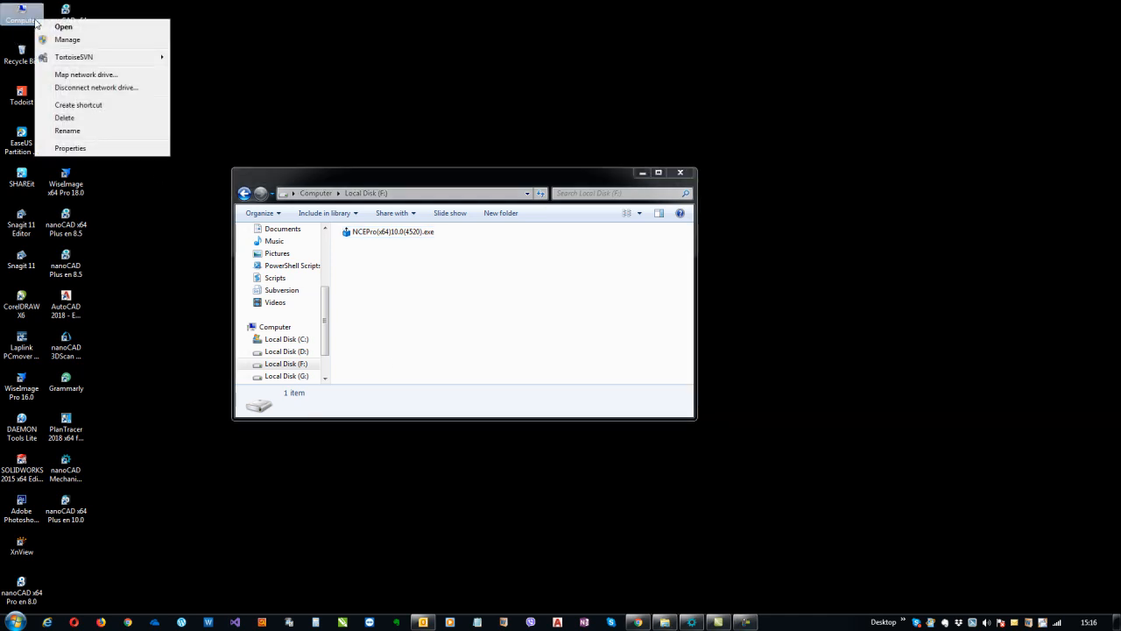
click(71, 149)
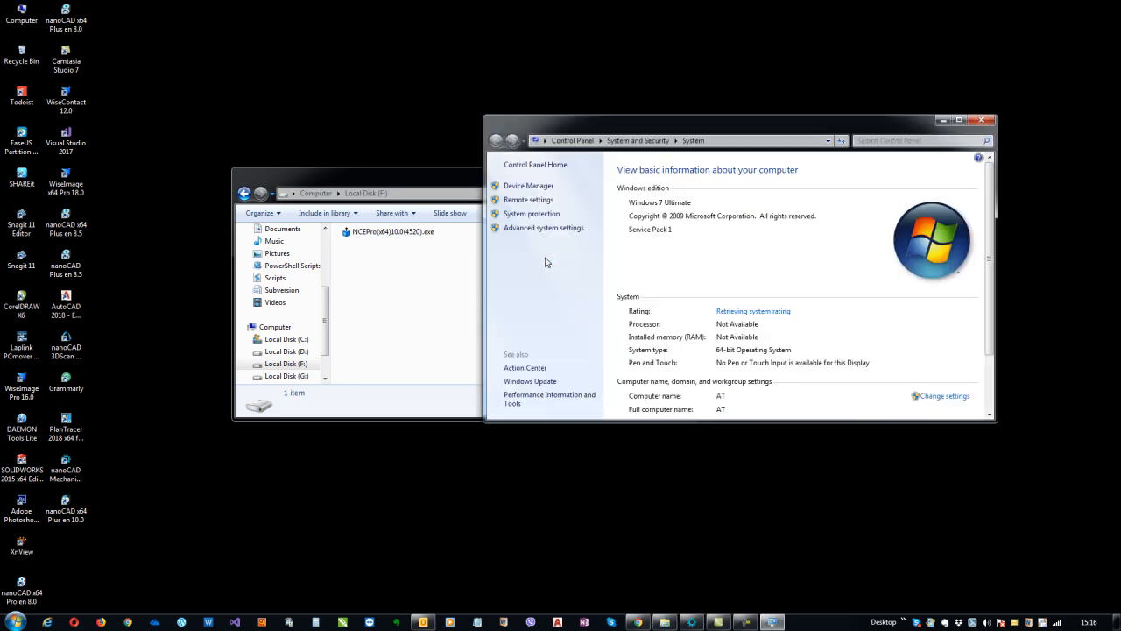
scroll(715, 254, down, 1)
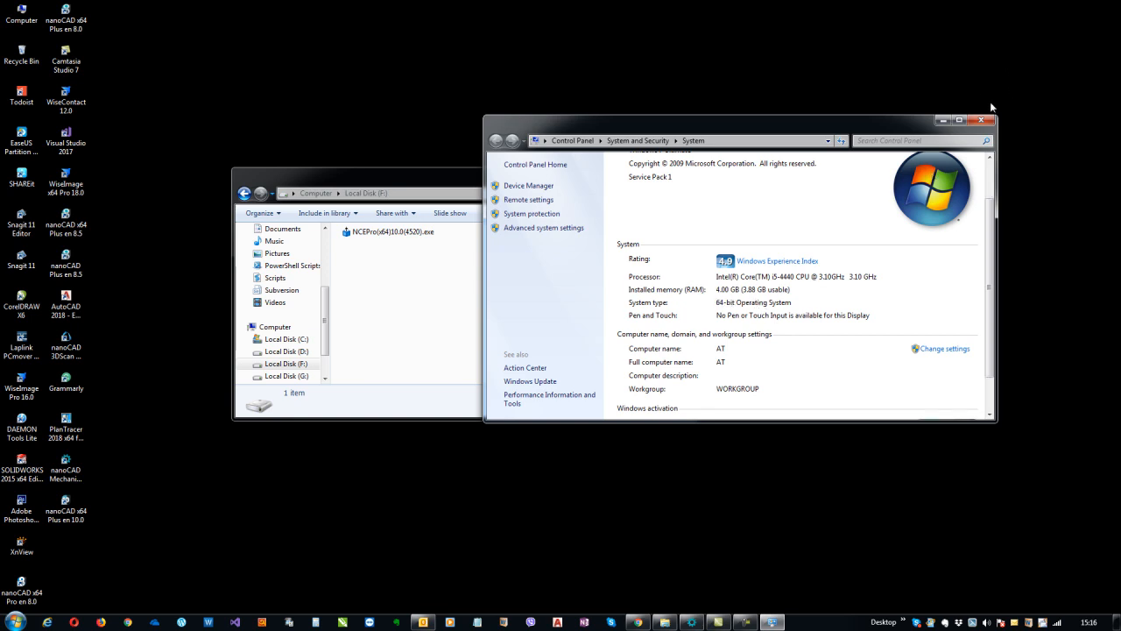
click(981, 120)
Review the nanoCAD download page, then move Explorer and select NCEPro(x64)10.0(4520).exe
click(386, 233)
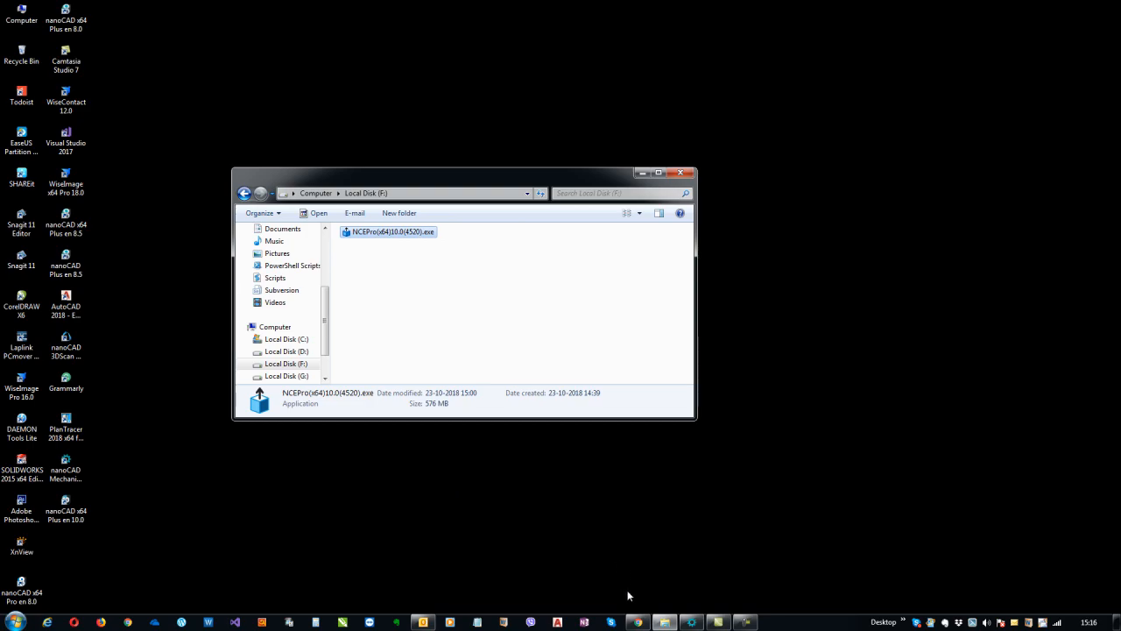
click(637, 621)
click(708, 493)
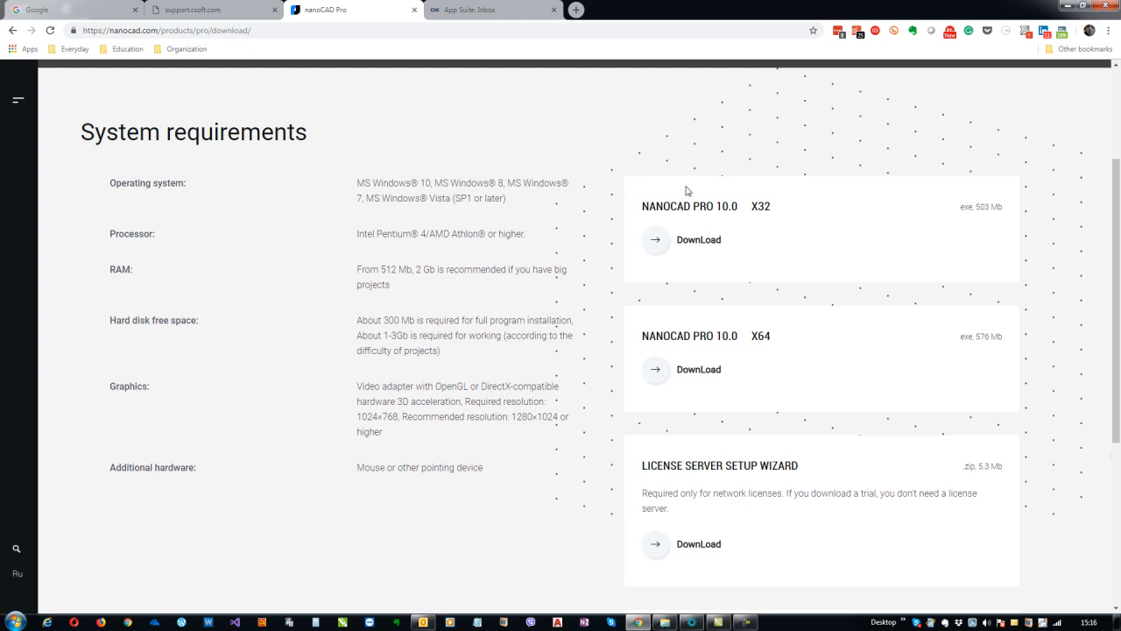
click(1063, 6)
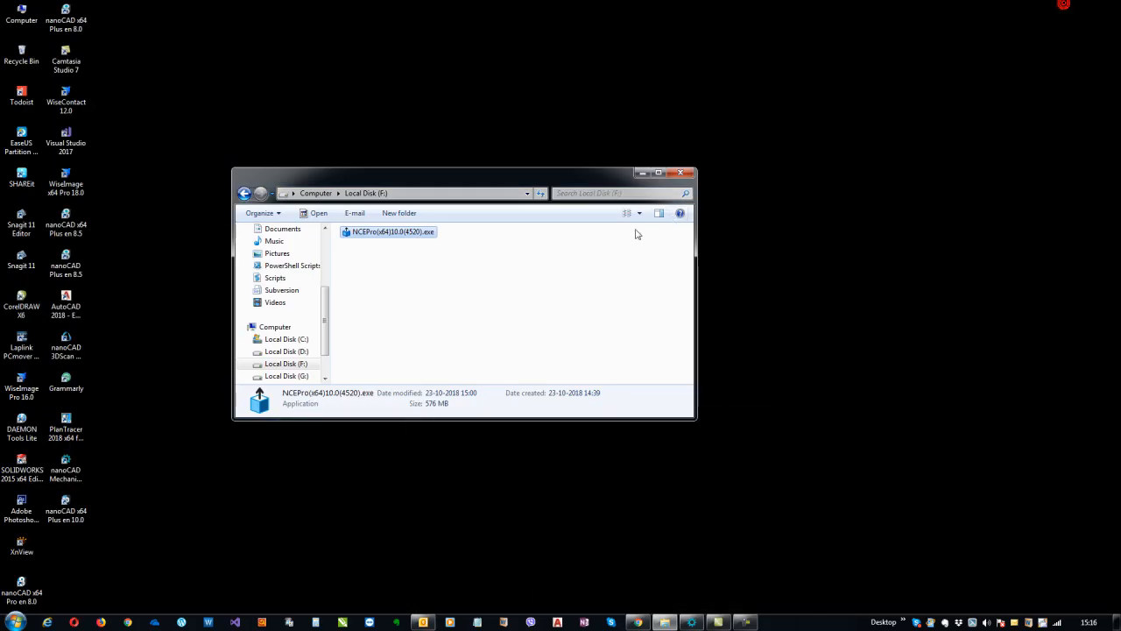
drag(503, 180, 528, 163)
click(471, 289)
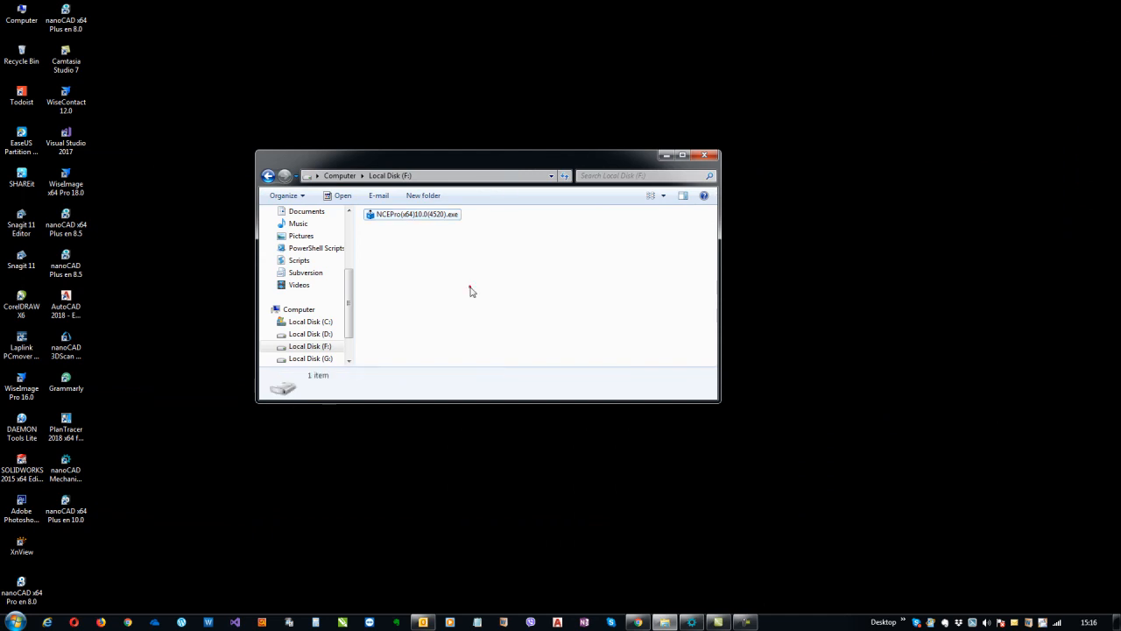
click(427, 215)
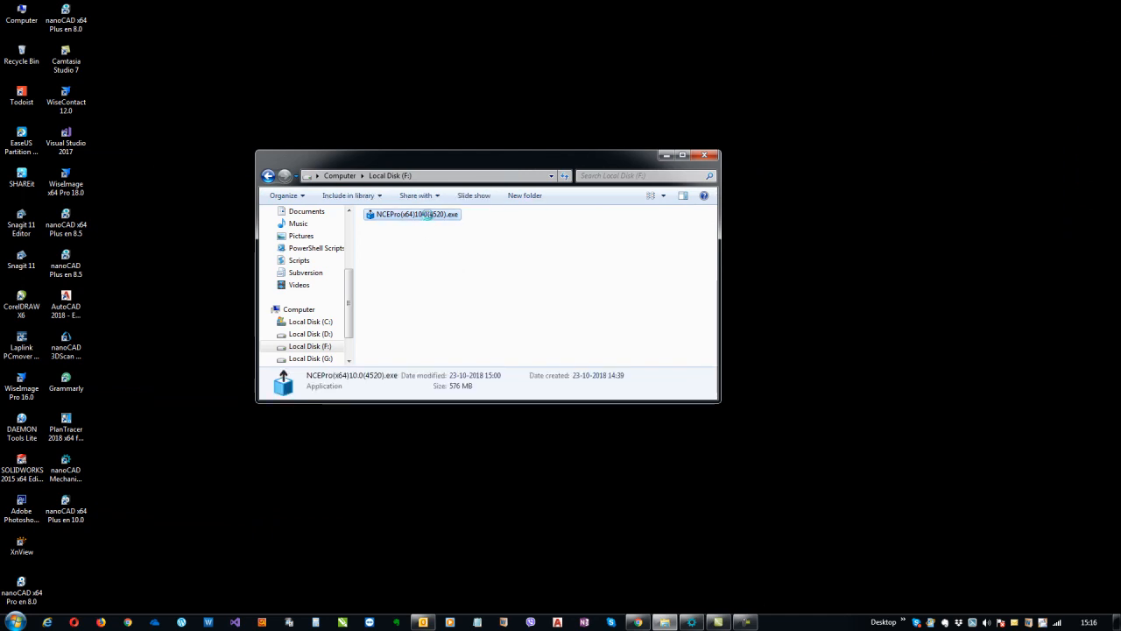
Run NCEPro(x64)10.0(4520).exe as administrator
right_click(427, 215)
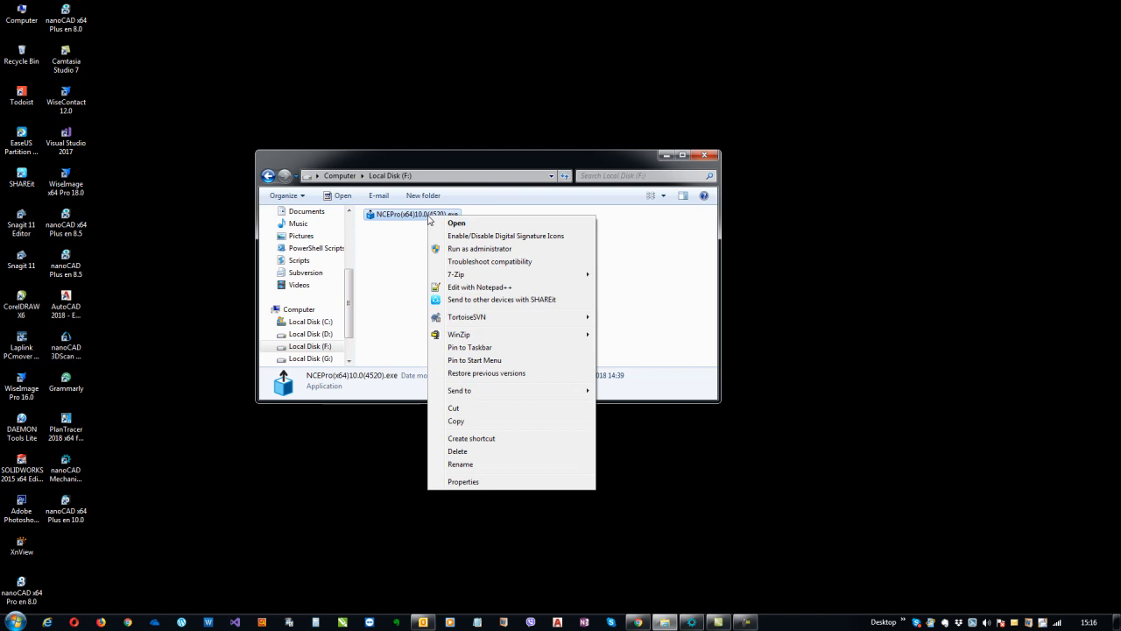
click(480, 250)
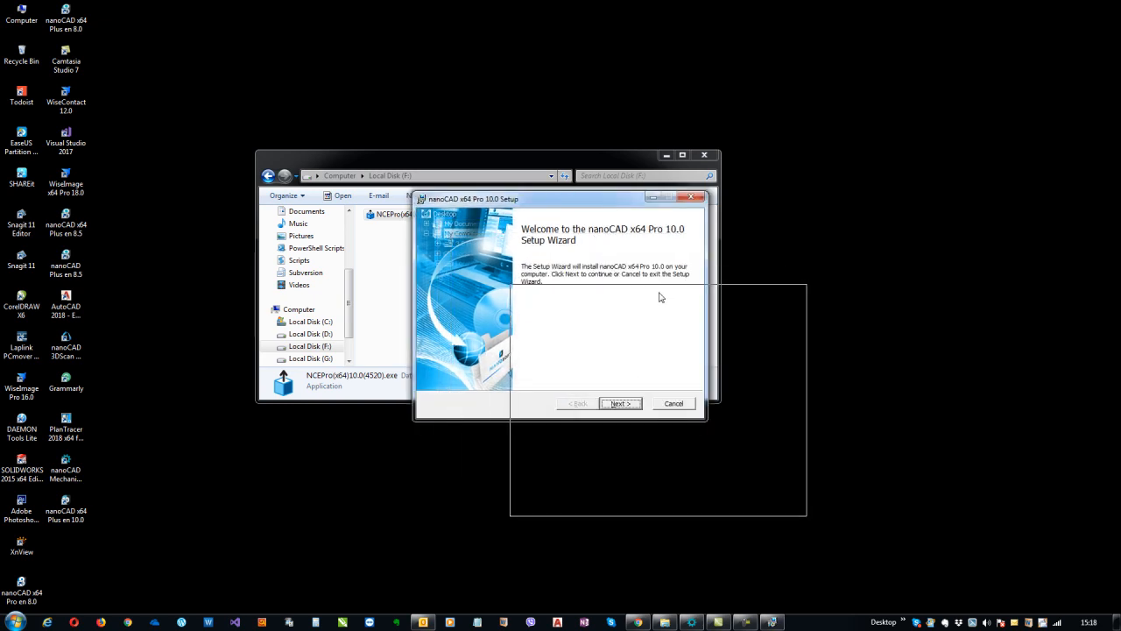
Go past the welcome page and accept the License Agreement terms
drag(660, 298, 662, 299)
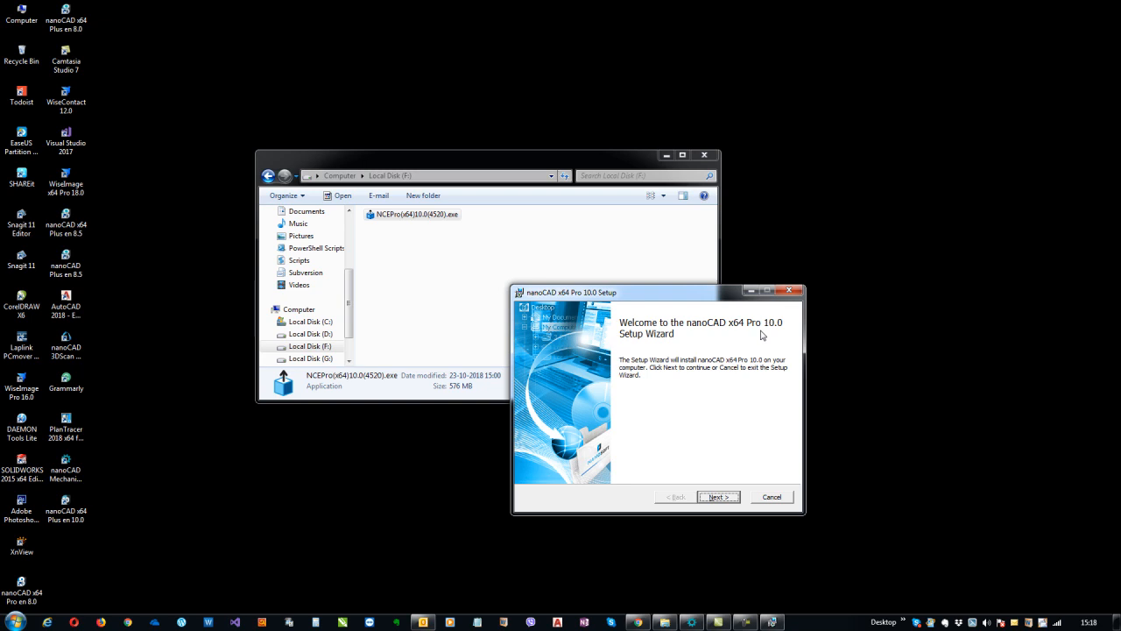
click(720, 497)
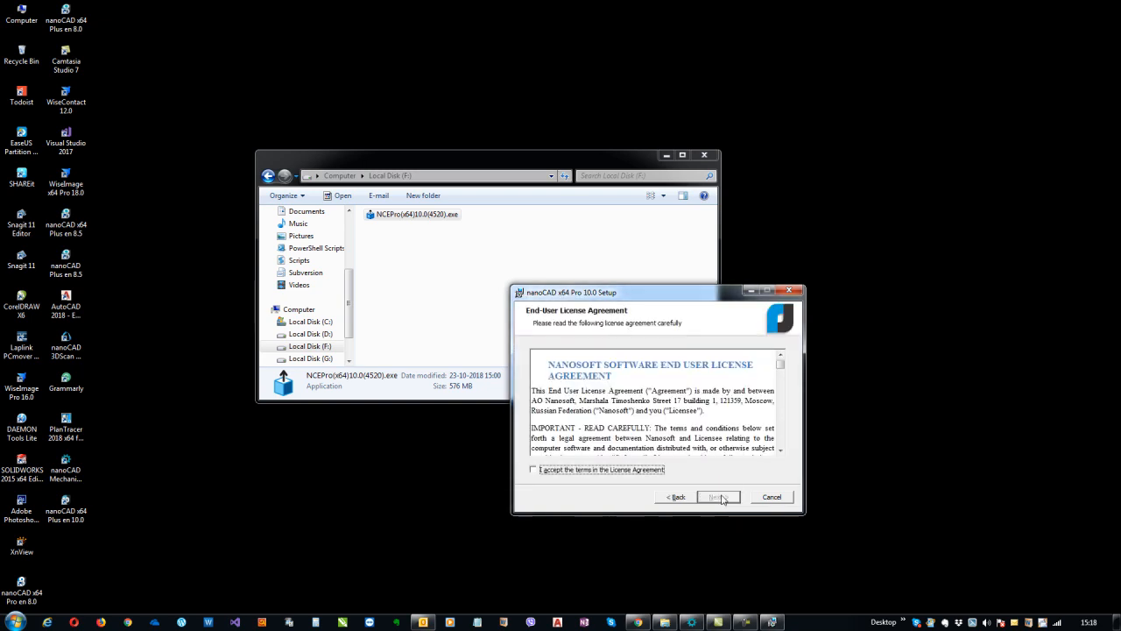
click(571, 472)
mouse_move(780, 362)
mouse_down()
mouse_move(785, 448)
mouse_move(791, 366)
mouse_up()
On Customer Information, replace the prefilled user name and fill in the company details
click(719, 497)
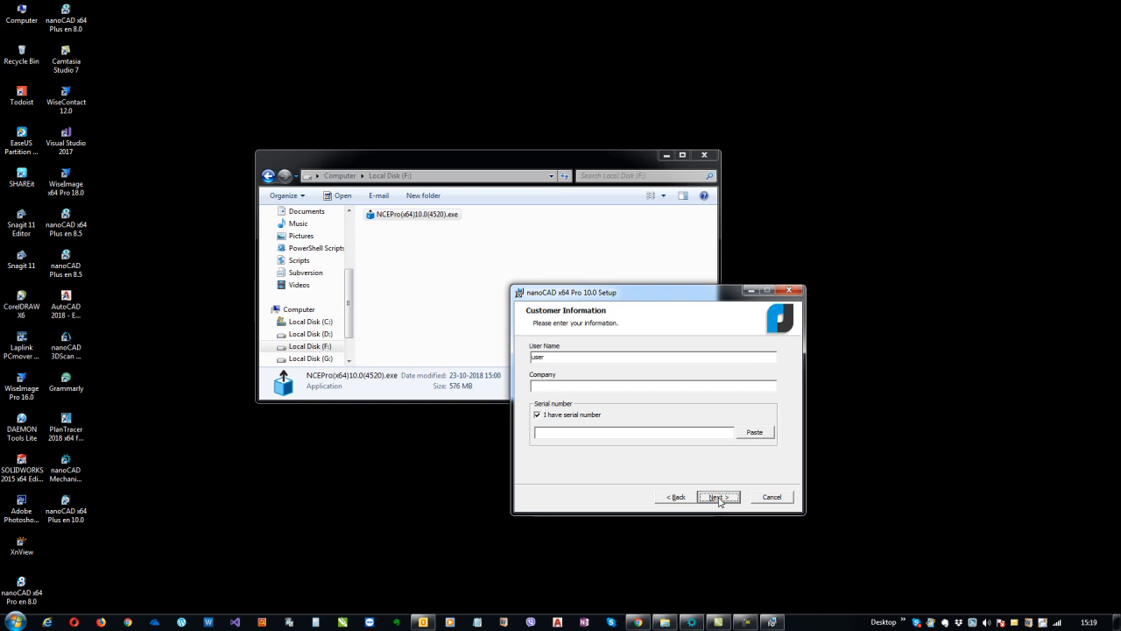
drag(565, 356, 481, 355)
text(A)
text(na)
Enable 'I have serial number' and bring up the mail window to find the serial
click(543, 432)
click(538, 417)
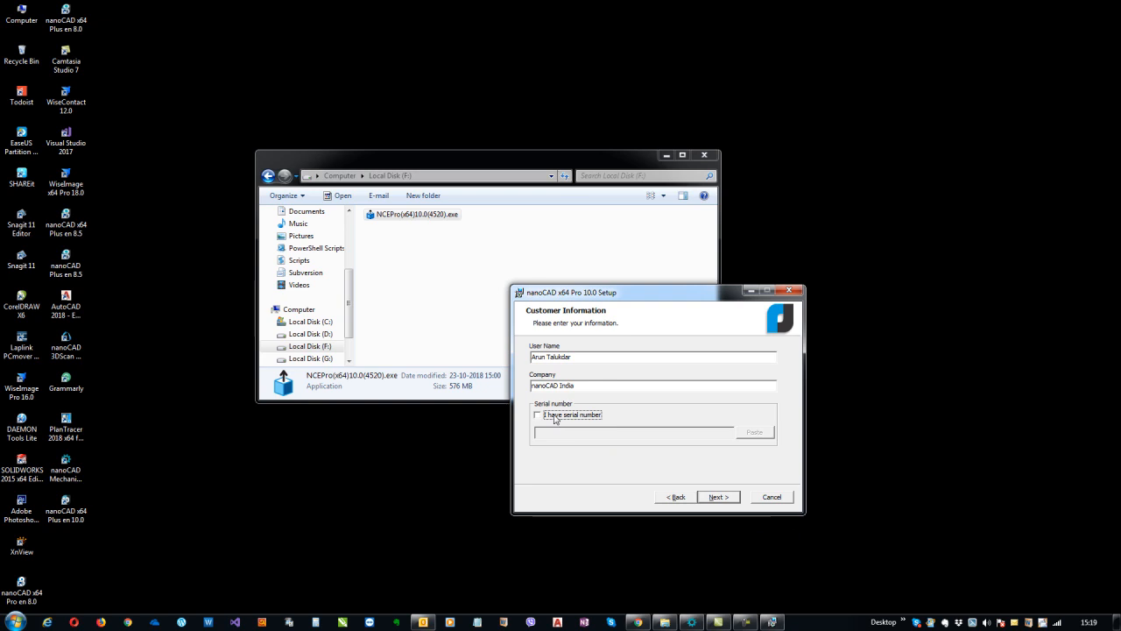
click(554, 417)
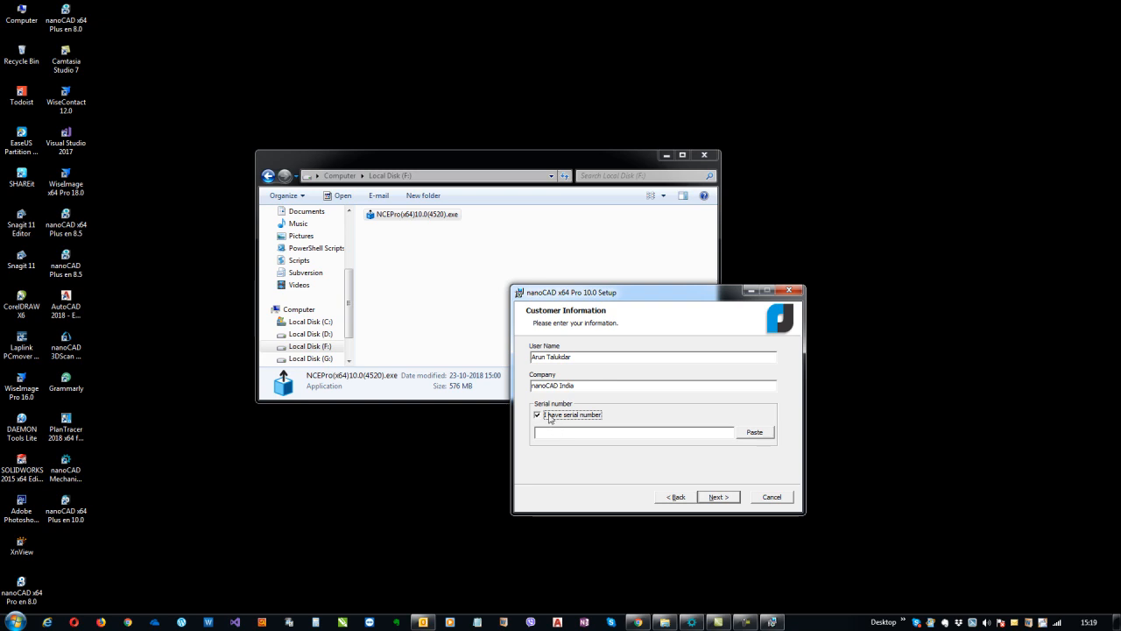
click(551, 415)
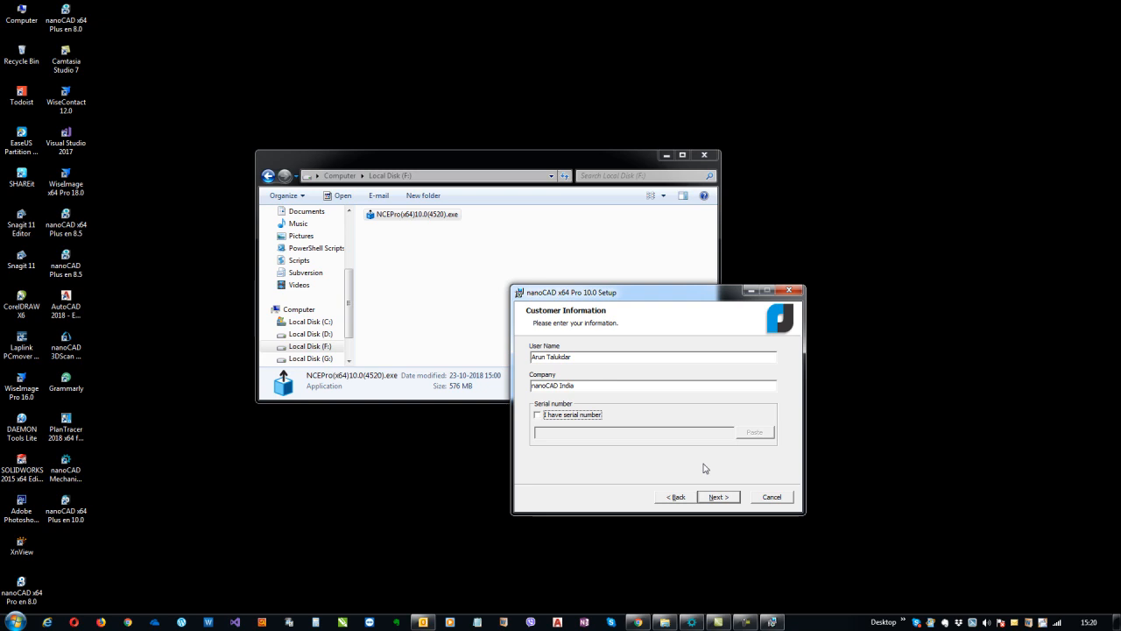
click(579, 415)
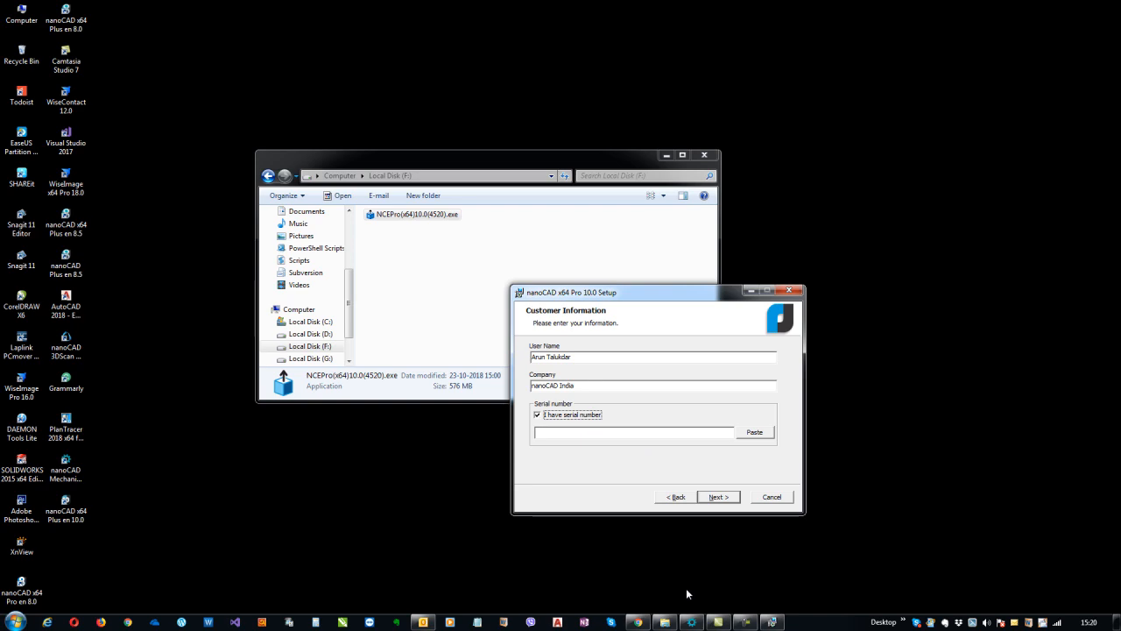
click(424, 622)
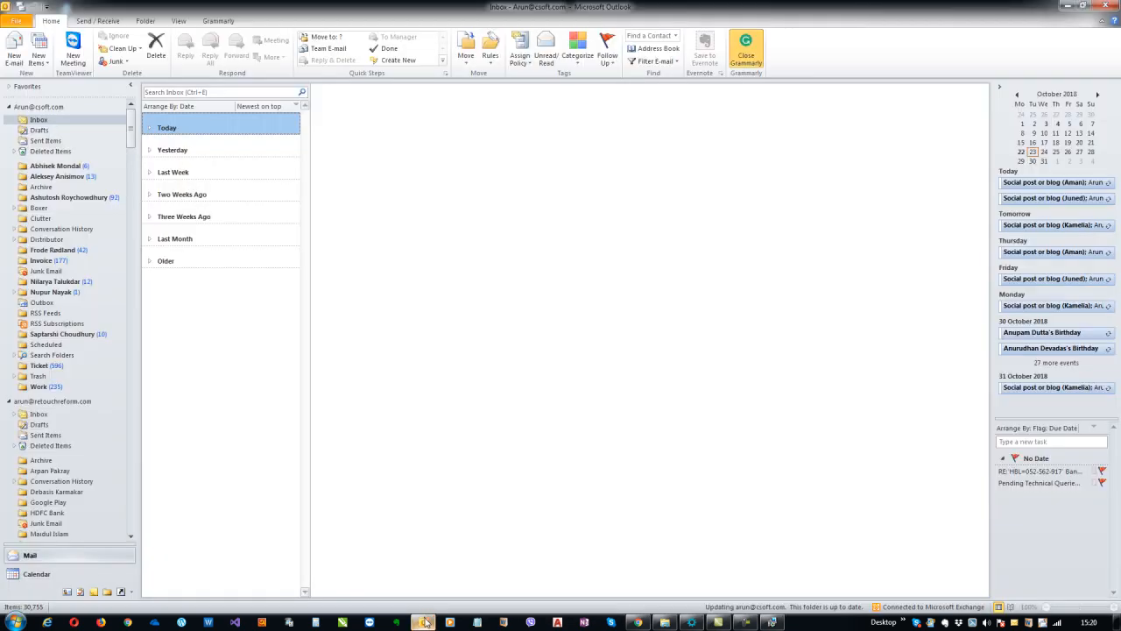
Copy the serial number from the Open-Xchange inbox message and return to setup
click(424, 622)
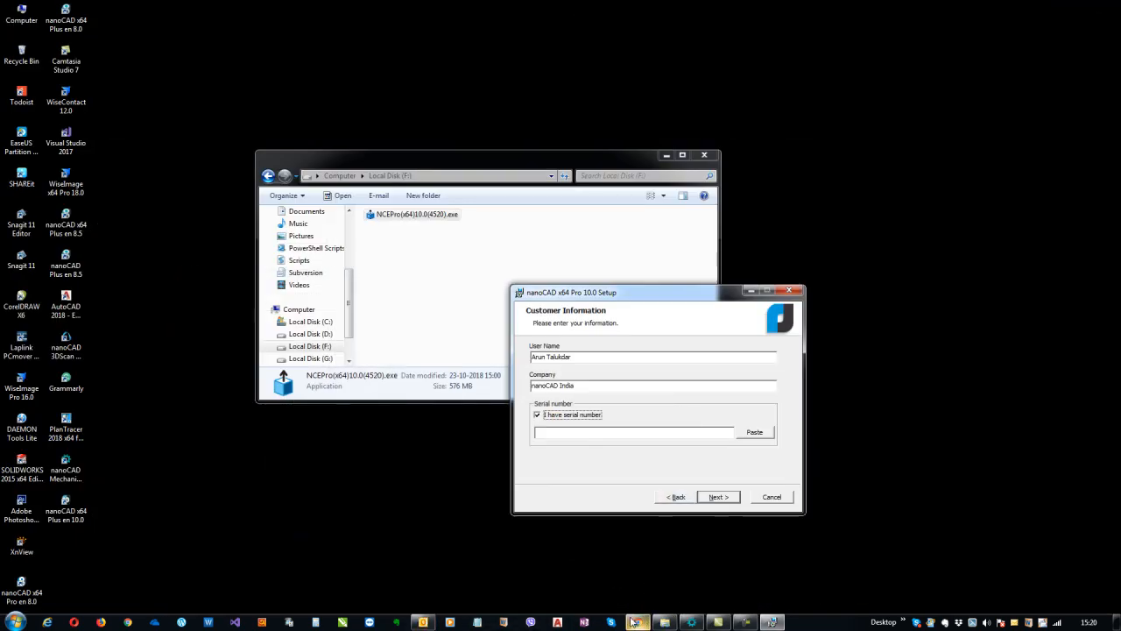
click(637, 622)
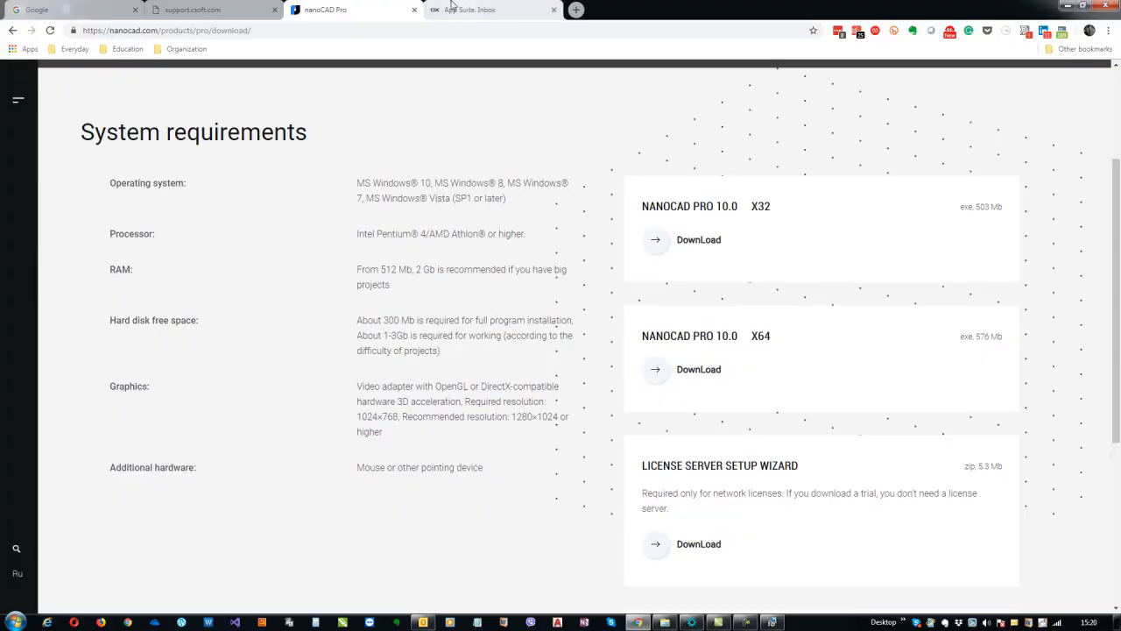
click(471, 12)
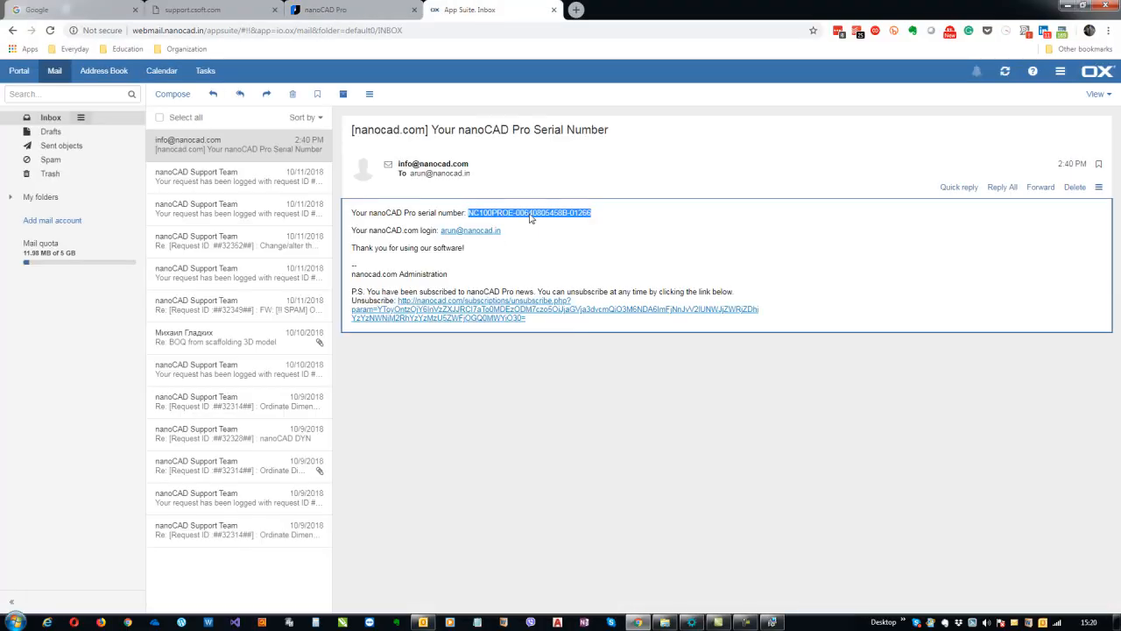
right_click(530, 216)
click(557, 220)
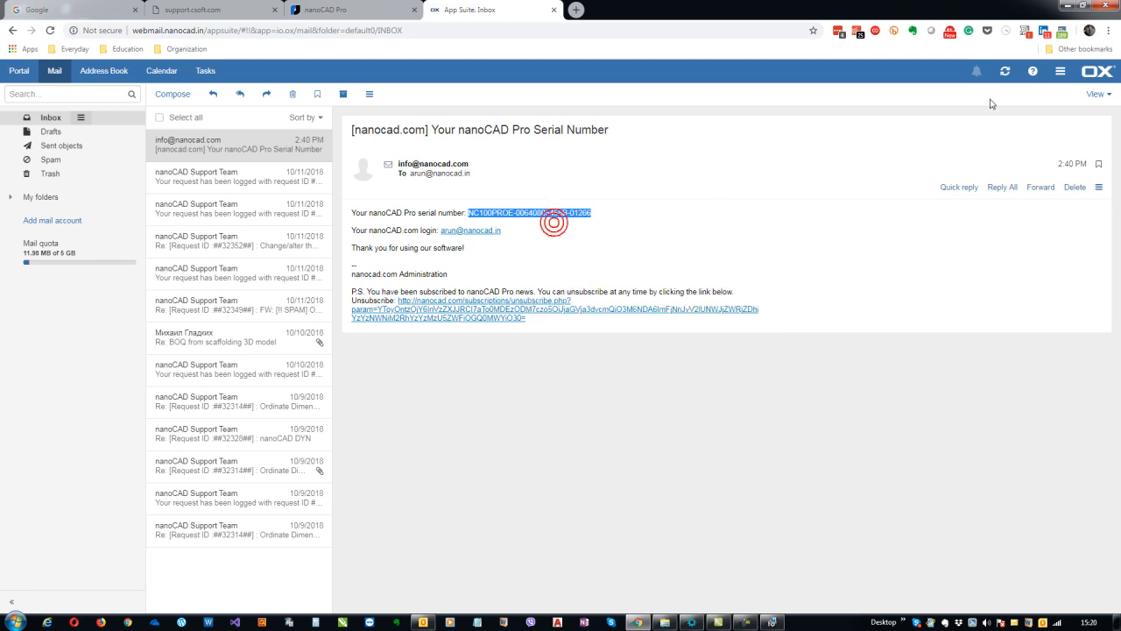
click(1065, 6)
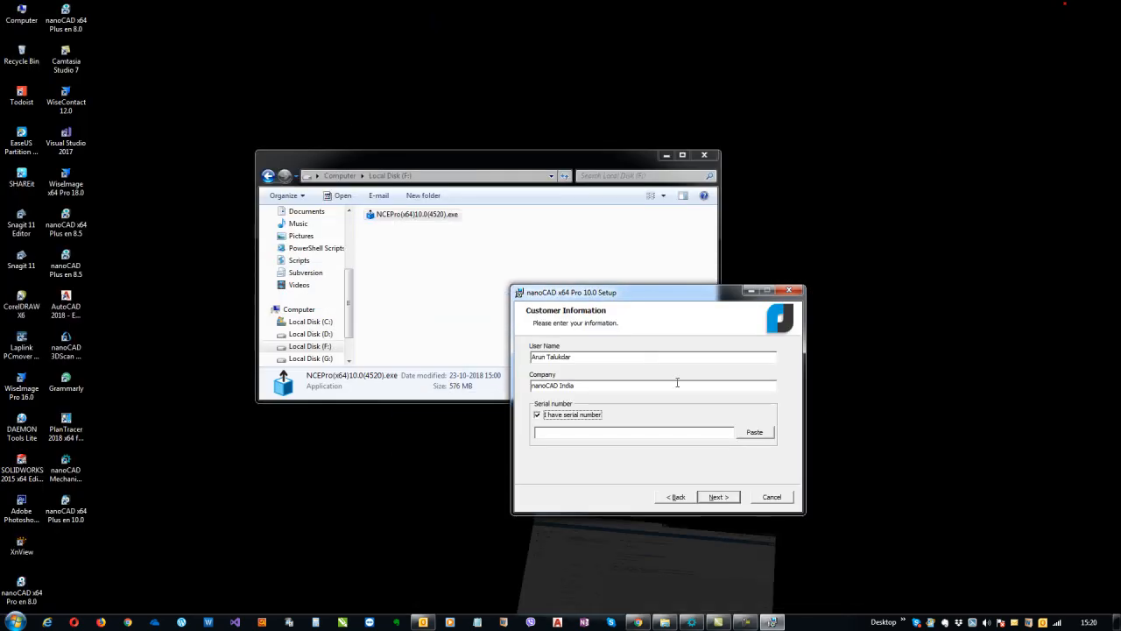
Paste the serial number and advance to the Destination Folder page
click(749, 434)
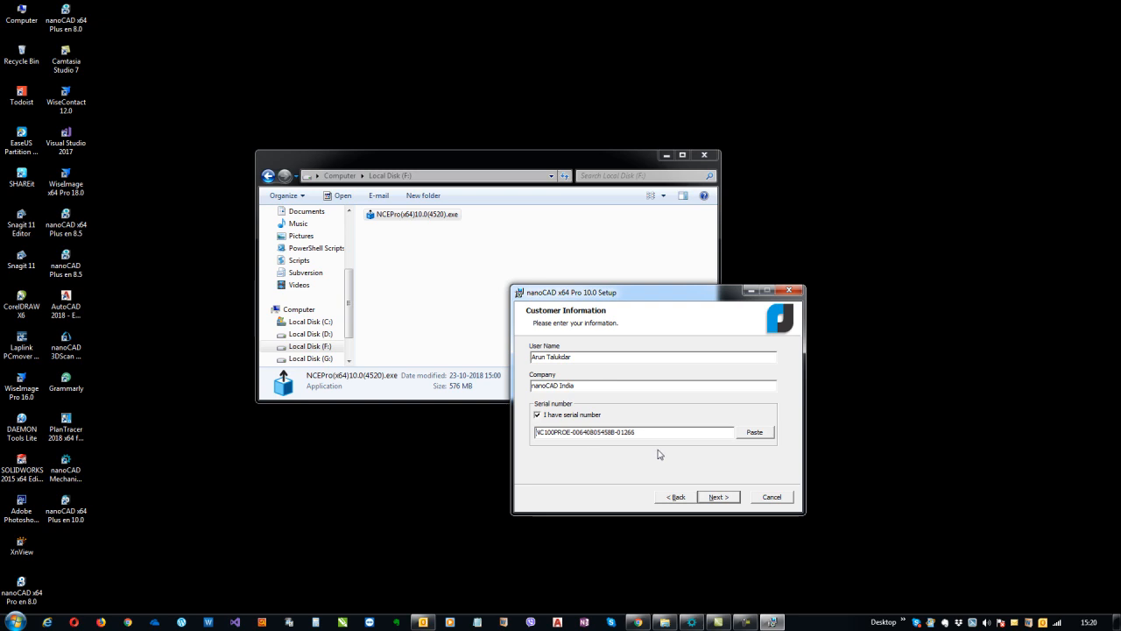
click(718, 497)
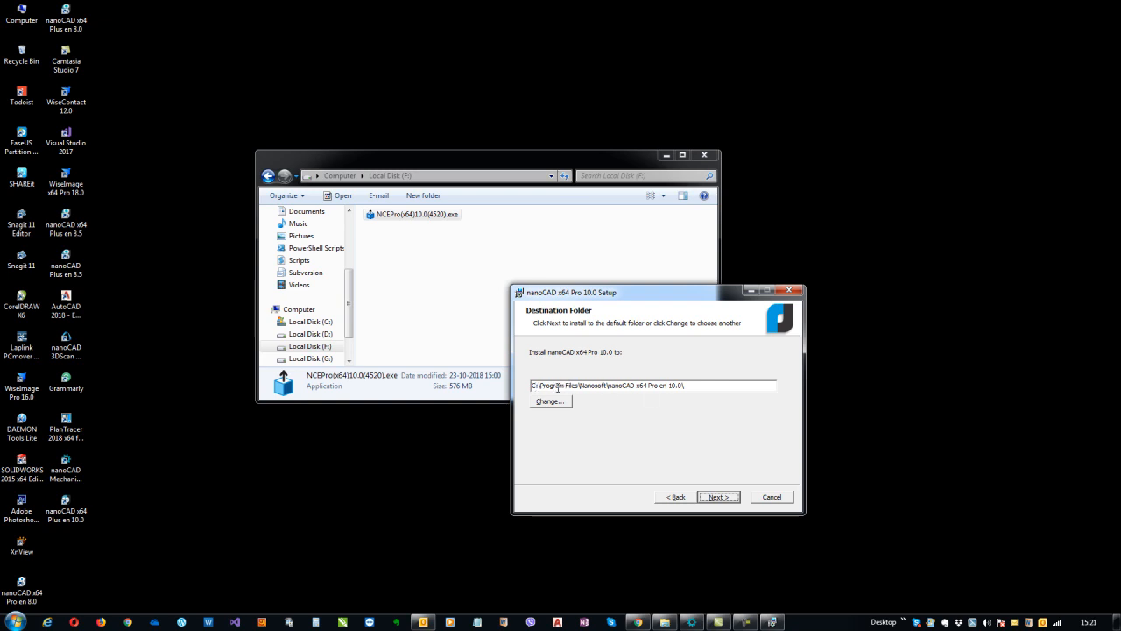
Keep the default Nanosoft install folder and .dwg/.dwt association, reaching Ready to install
click(693, 384)
click(719, 498)
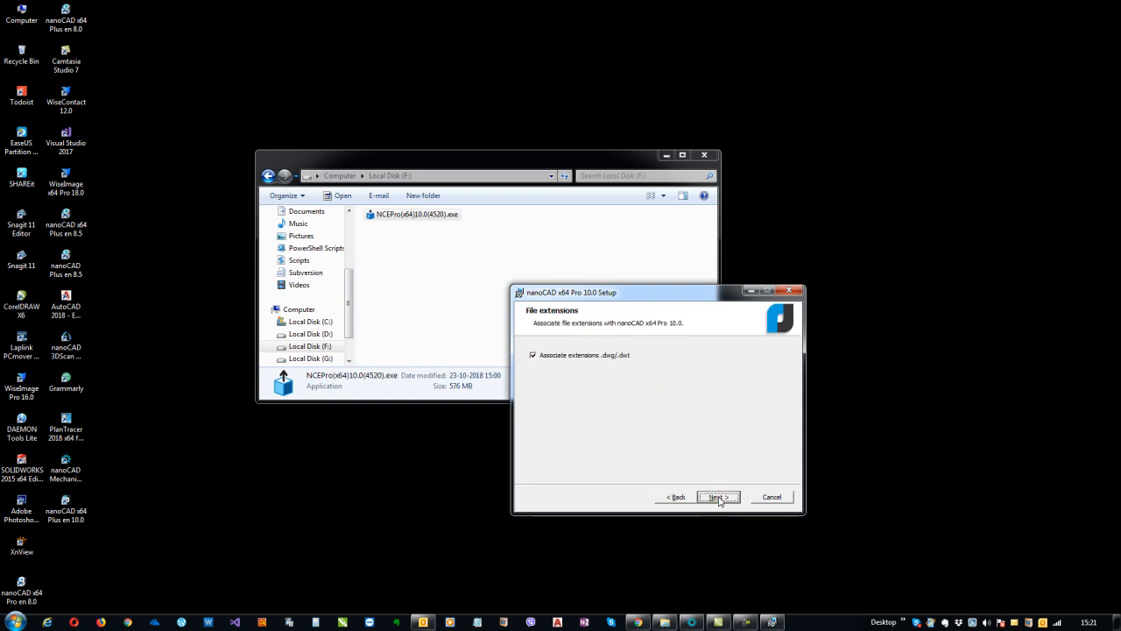
drag(593, 294, 658, 294)
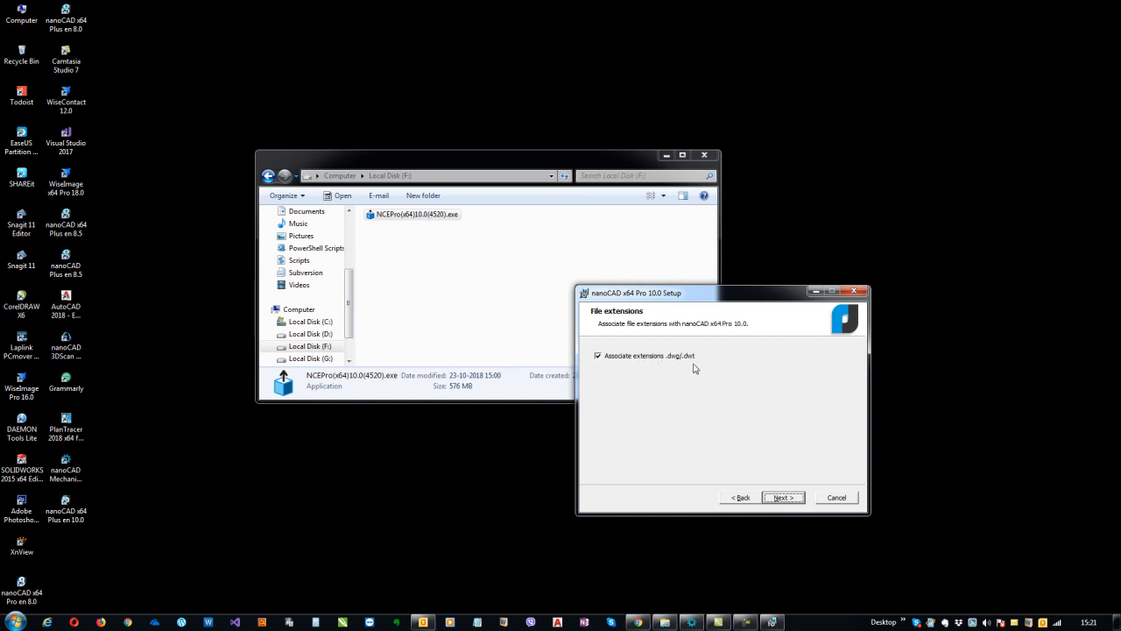
click(599, 357)
click(785, 498)
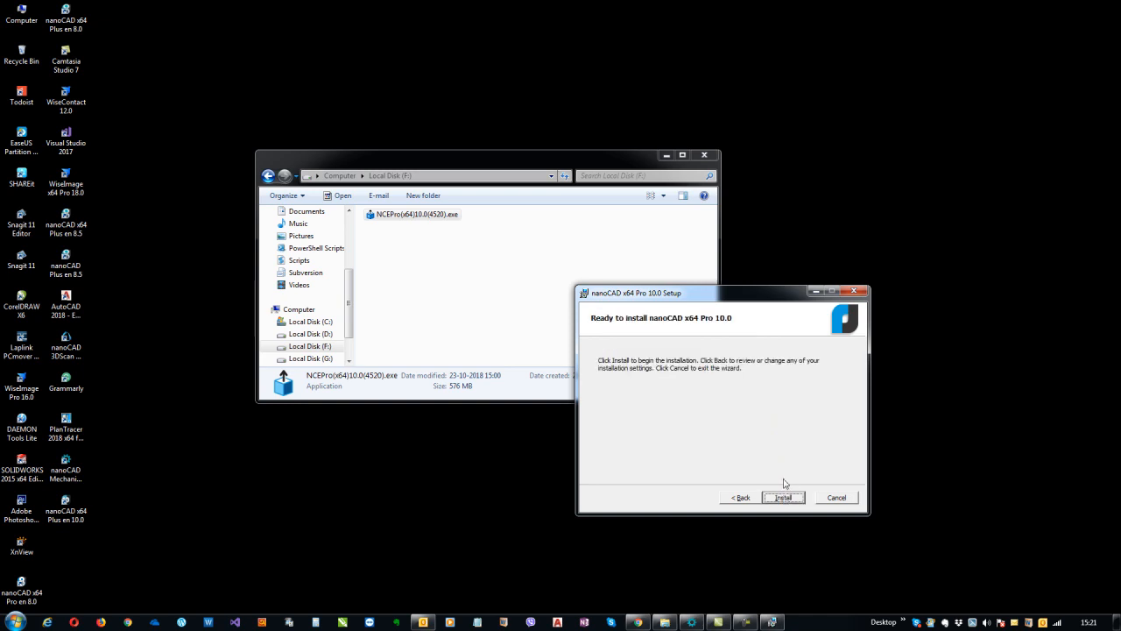
drag(759, 295, 751, 280)
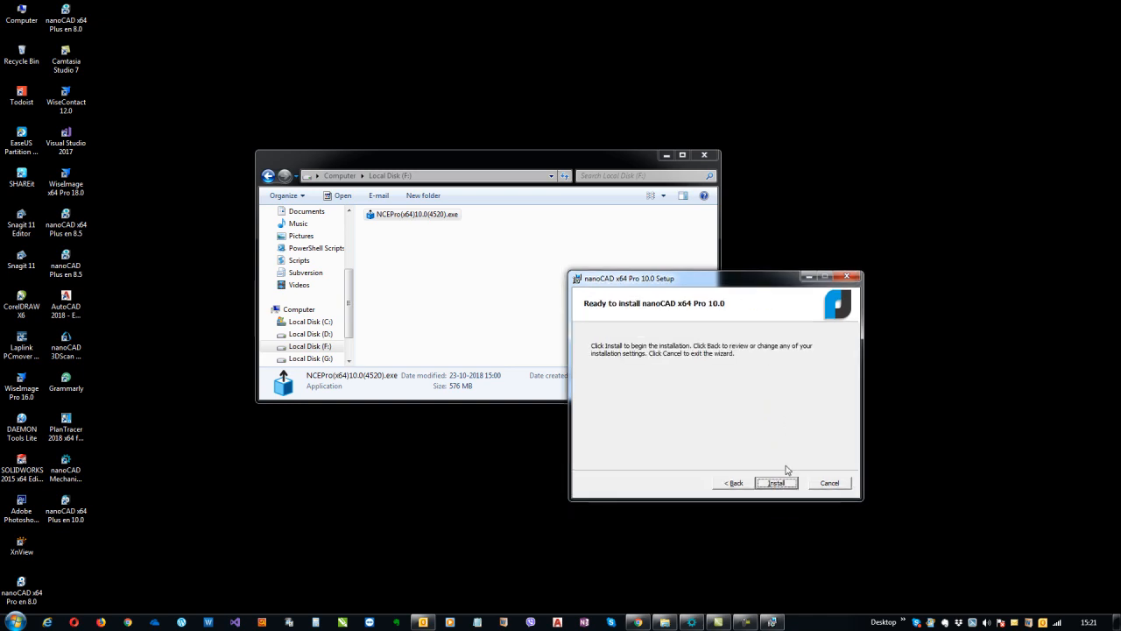
Minimize Explorer, reposition Setup, and install nanoCAD x64 Pro 10.0
click(666, 155)
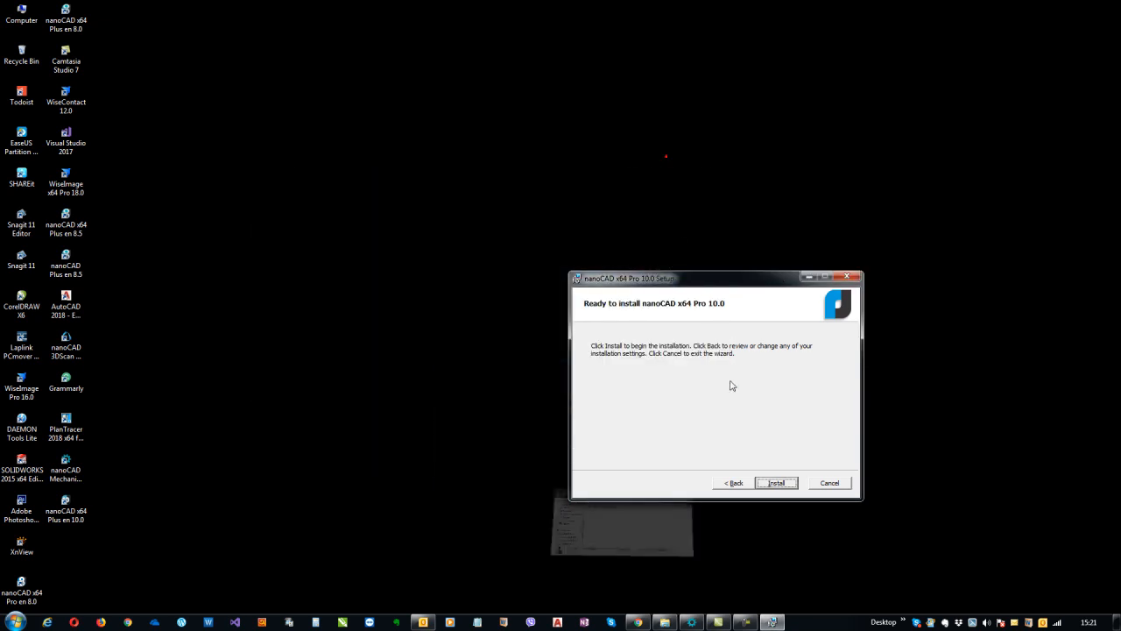
drag(676, 275, 543, 183)
click(621, 385)
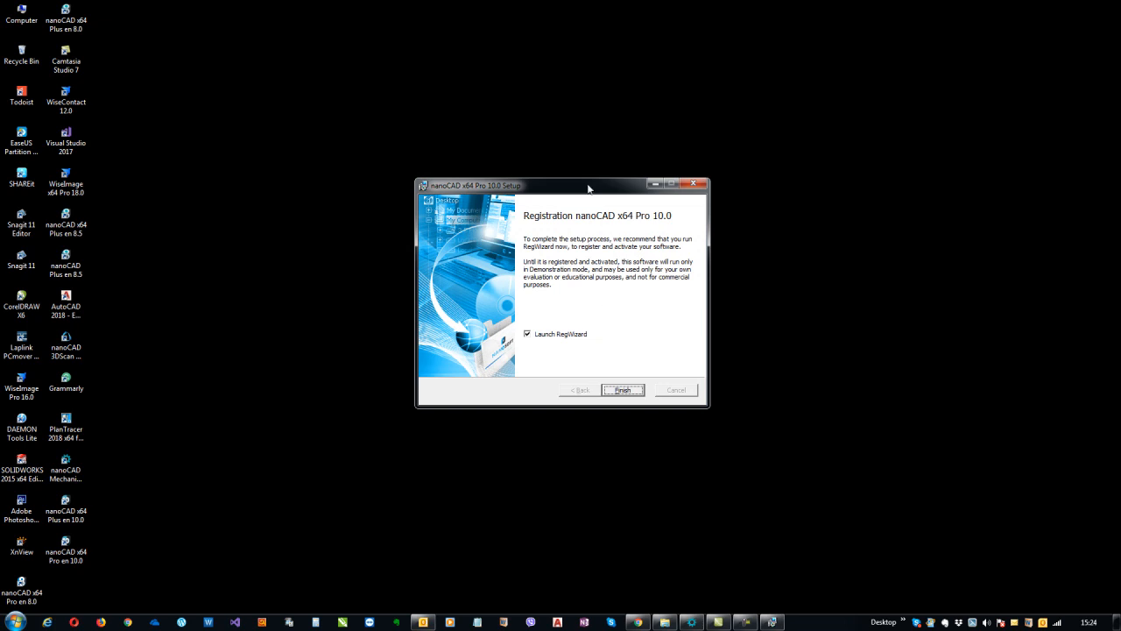
Finish setup with Launch RegWizard left checked so the Registration Wizard opens
drag(590, 192, 632, 225)
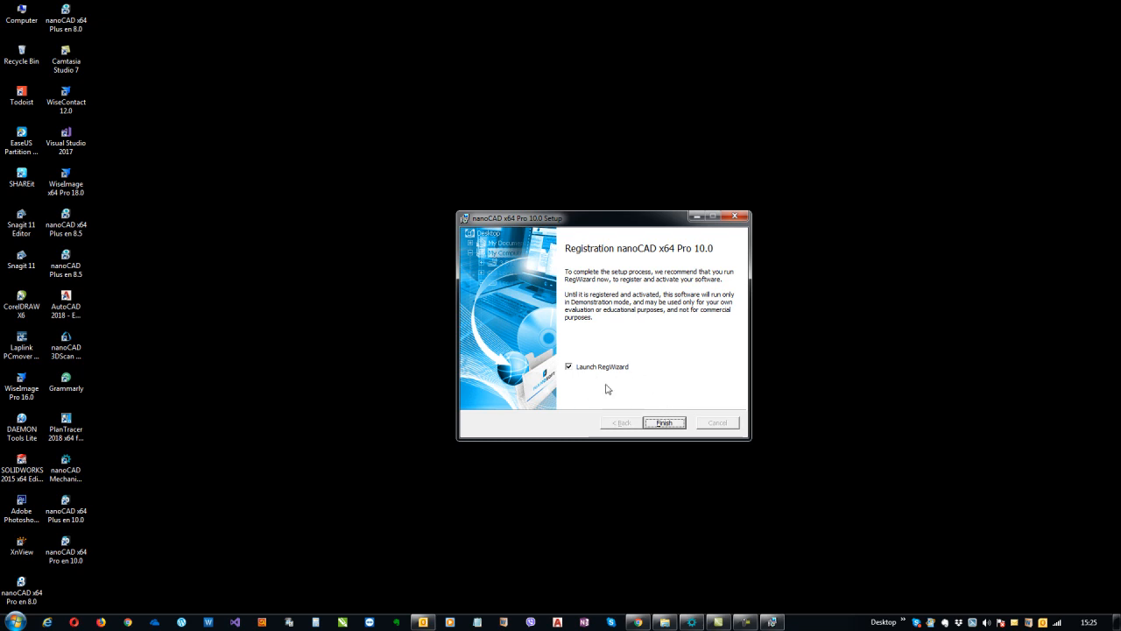
click(571, 369)
click(571, 369)
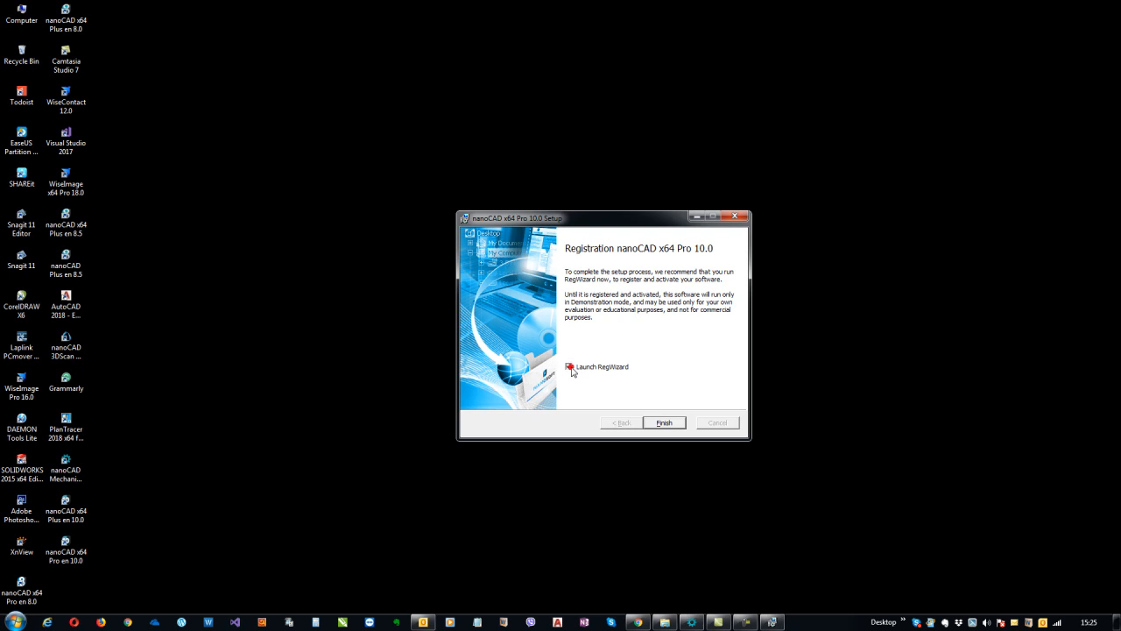
click(664, 424)
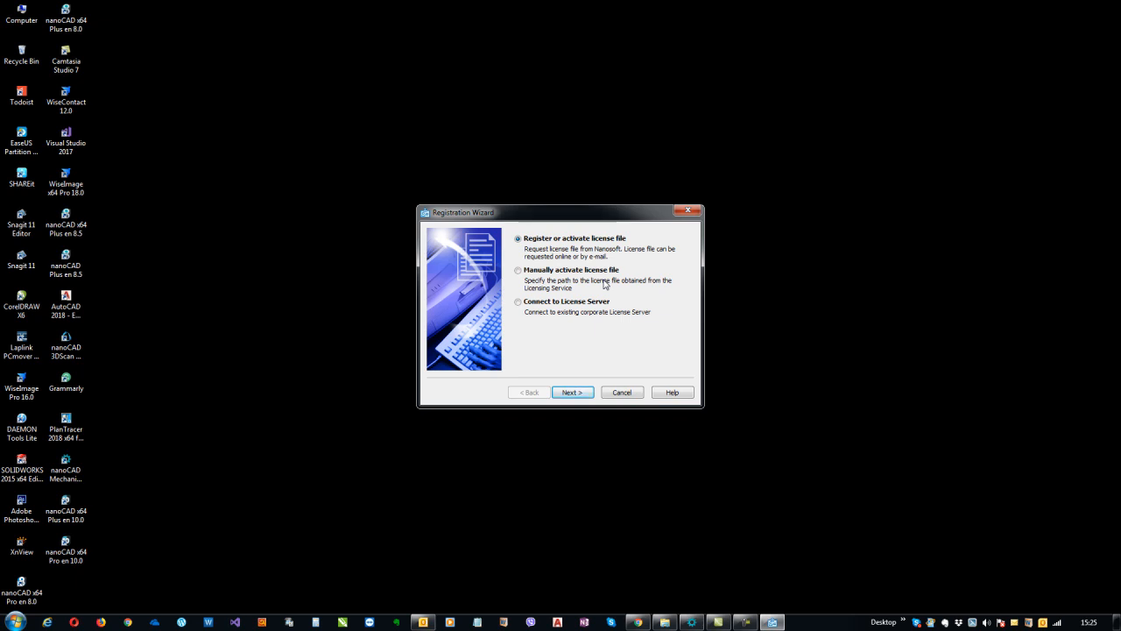
Select 'Register or activate license file' and proceed to the Serial number page
click(561, 270)
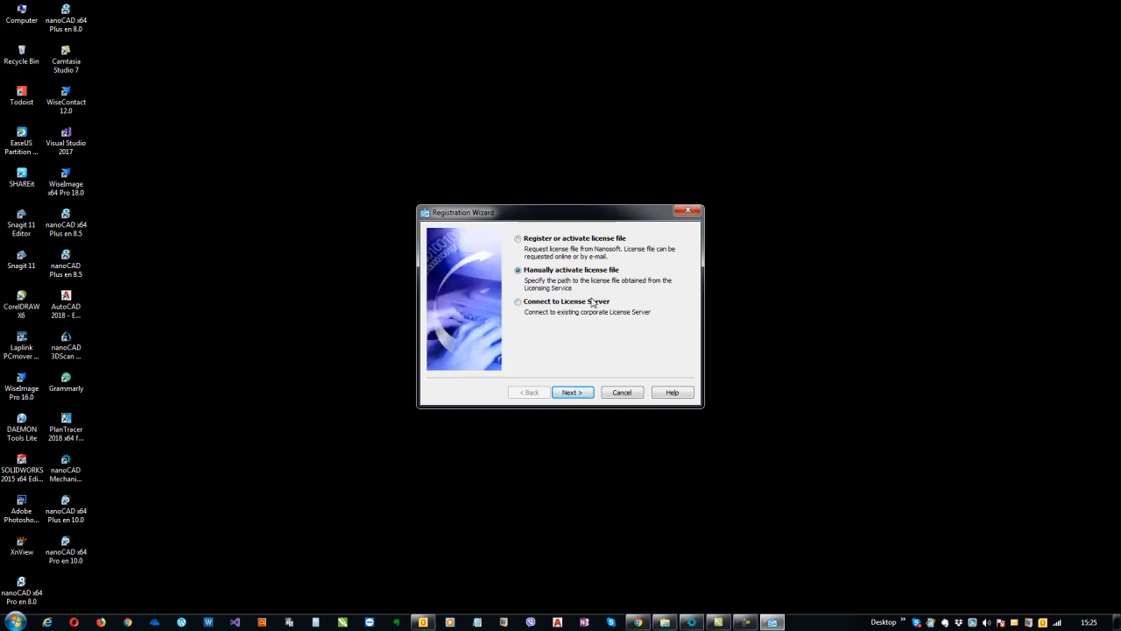
click(544, 307)
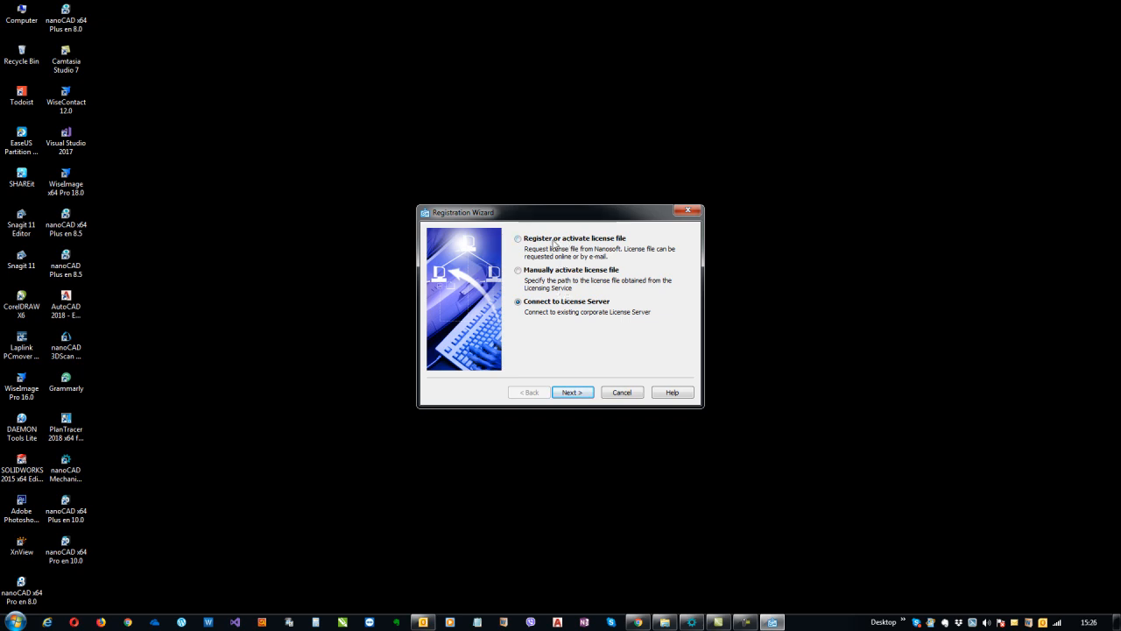
click(551, 240)
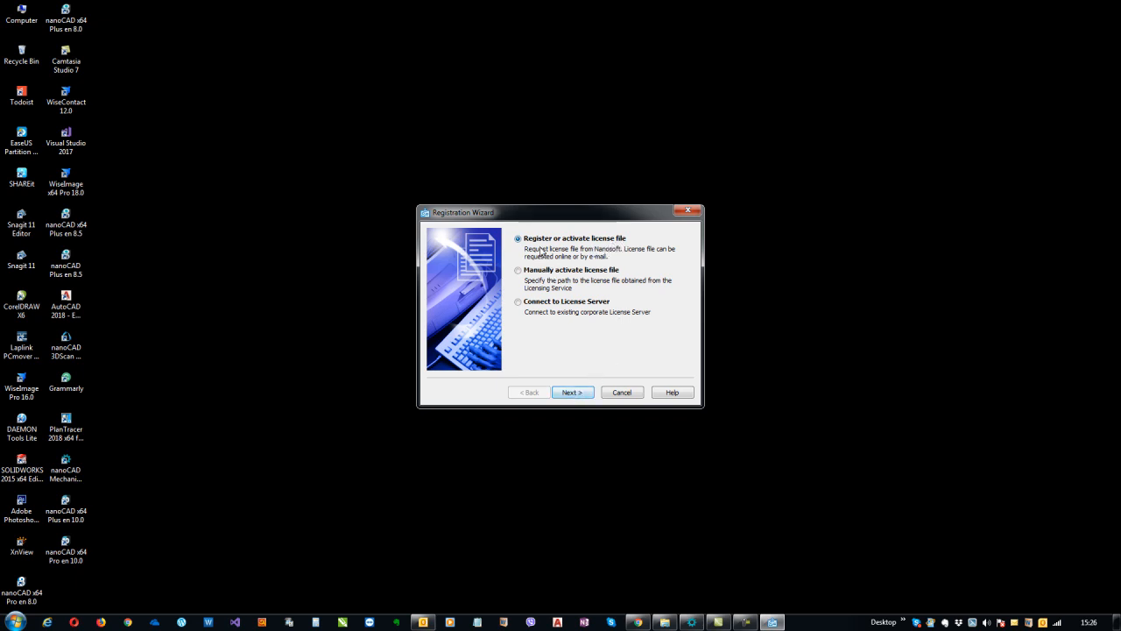
click(572, 394)
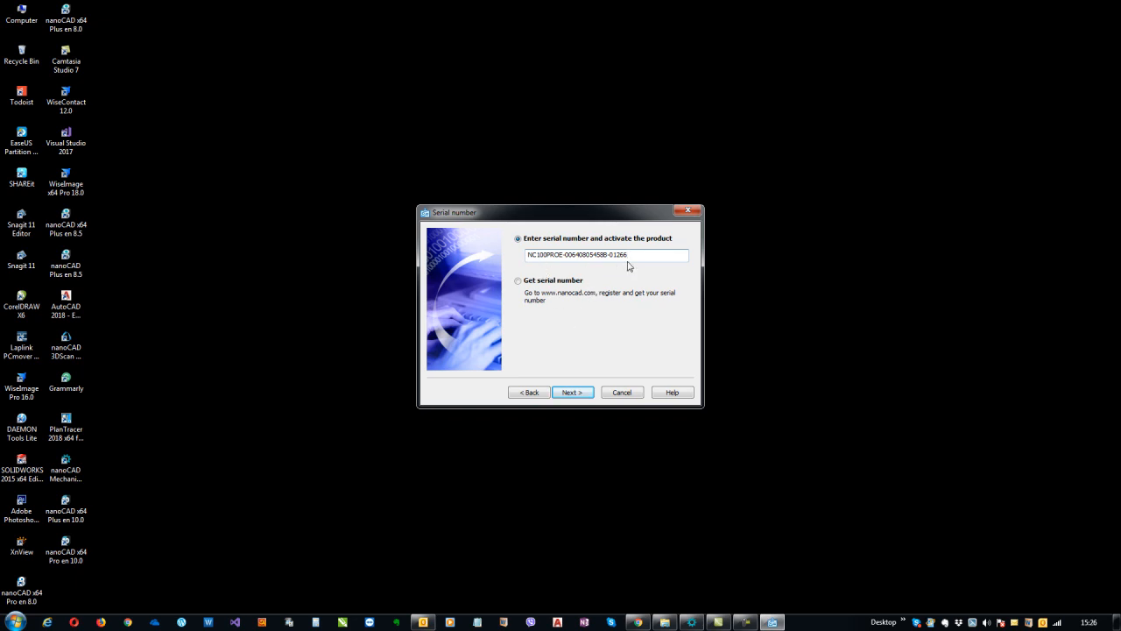
Accept the serial number and replace the login with the new e-mail address
click(575, 393)
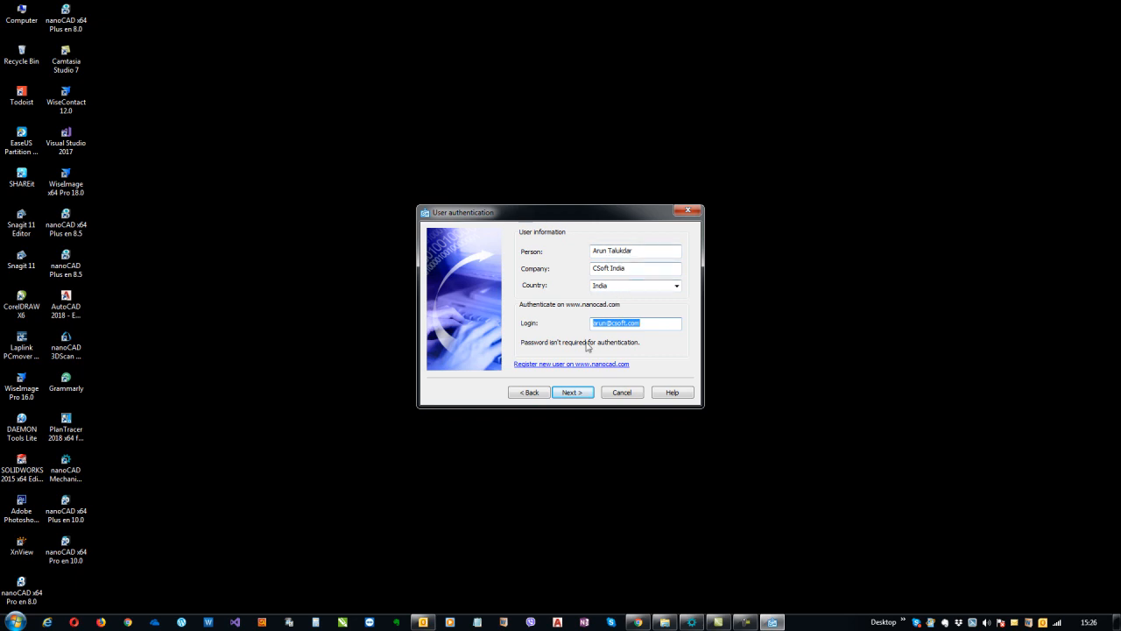
drag(645, 323, 523, 320)
Change the company name to nanoCAD India
drag(642, 269, 468, 275)
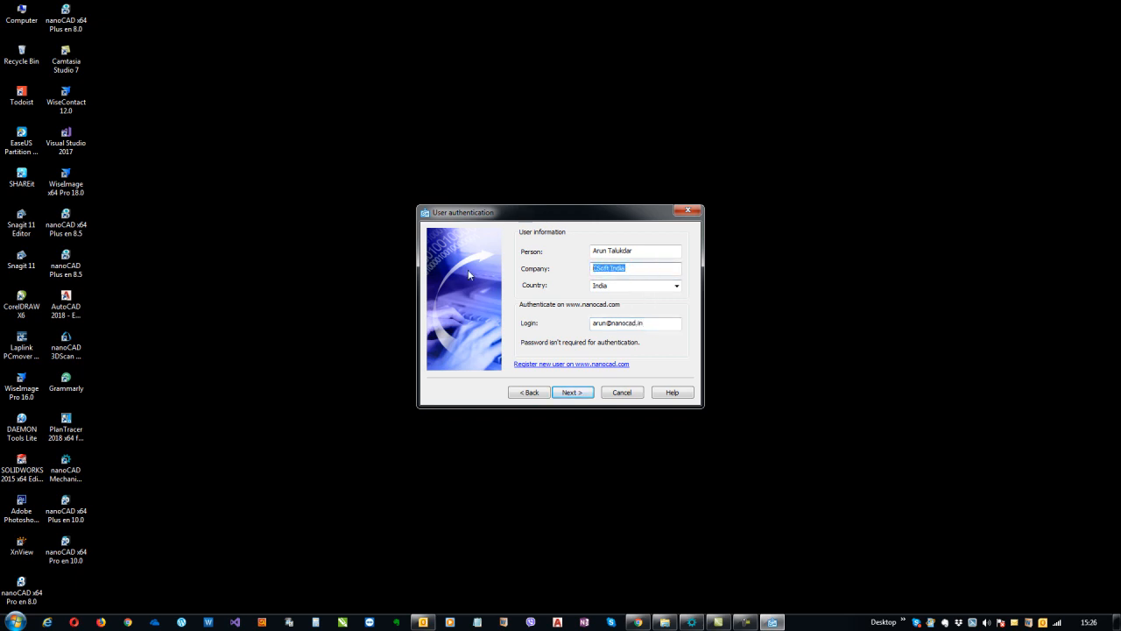
text(nanoCAd)
key(BackSpace)
text(D Ind)
Double-check the login address and submit the user details to reach Confirm Registration Data
drag(655, 324, 557, 324)
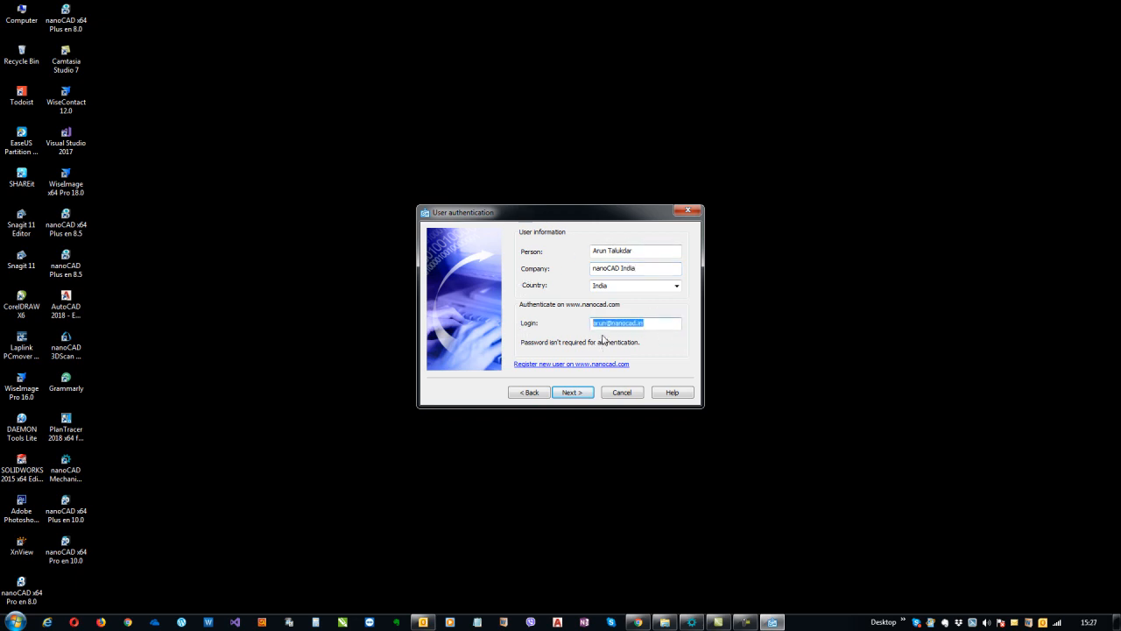
click(650, 323)
drag(650, 323, 546, 326)
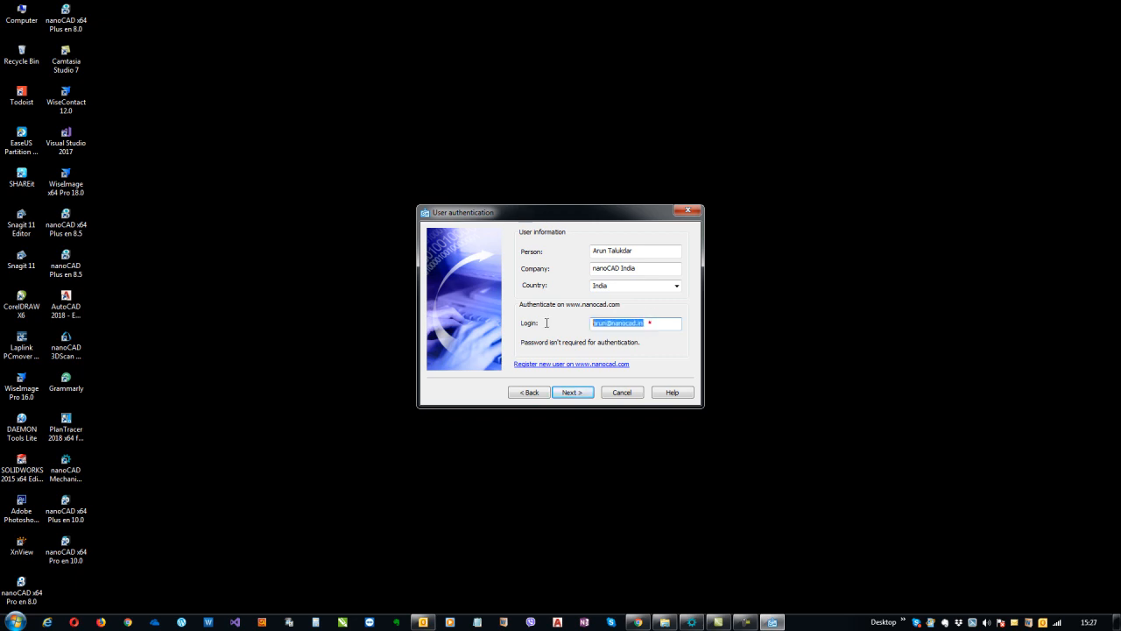
click(618, 325)
drag(651, 323, 591, 341)
click(645, 323)
drag(648, 323, 558, 326)
click(655, 324)
click(573, 392)
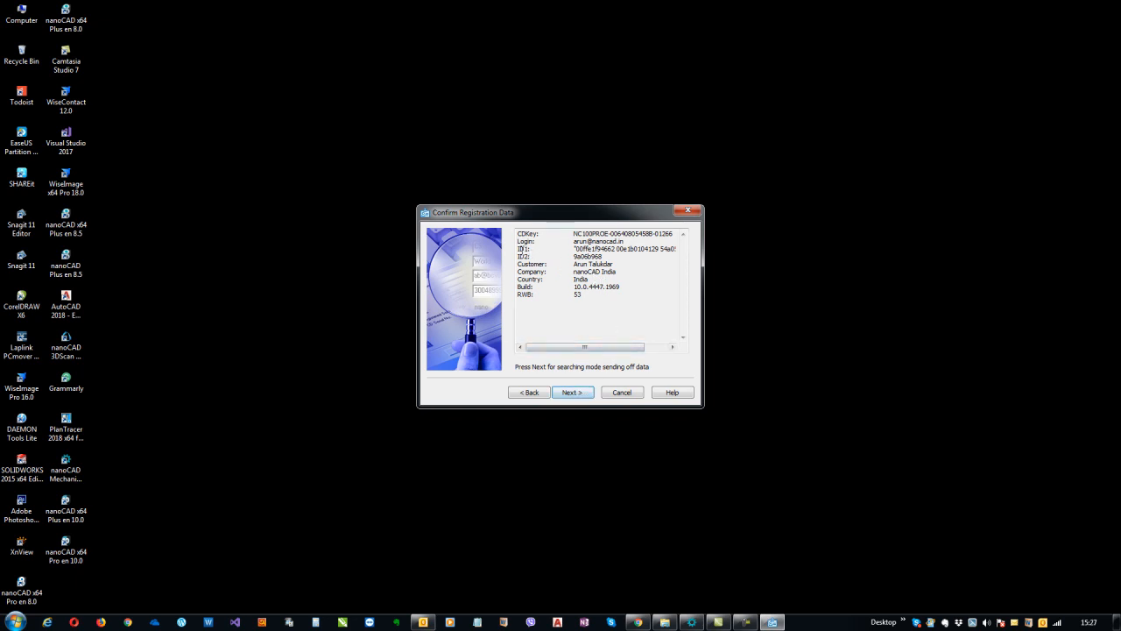
Select the registration data lines from CDKey through RWB and copy them
drag(519, 249, 682, 249)
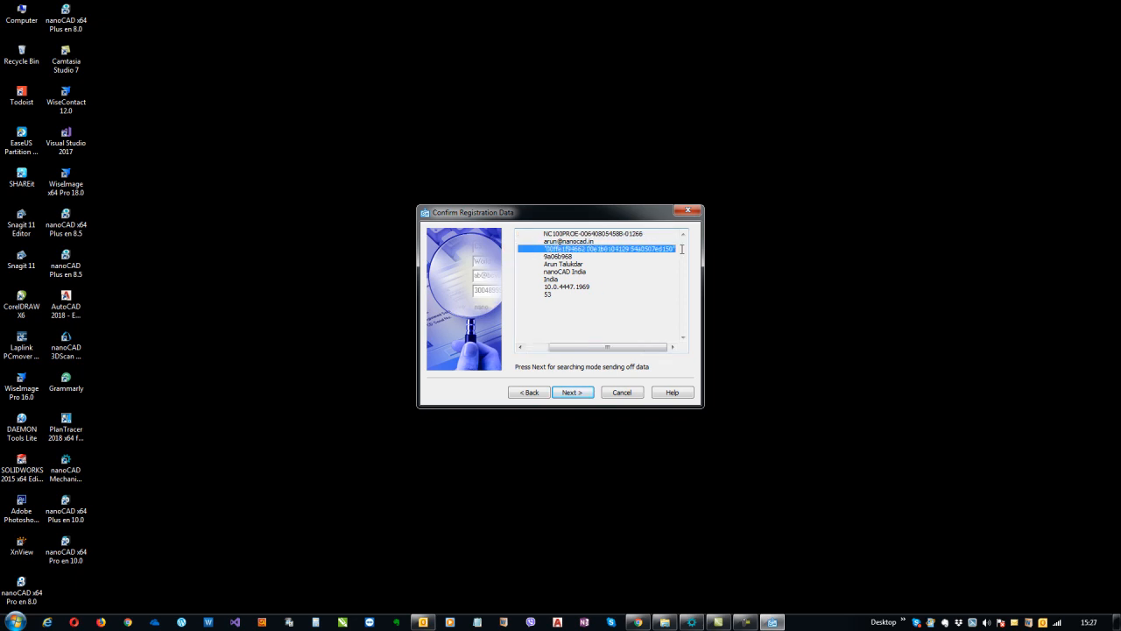
drag(659, 347, 636, 347)
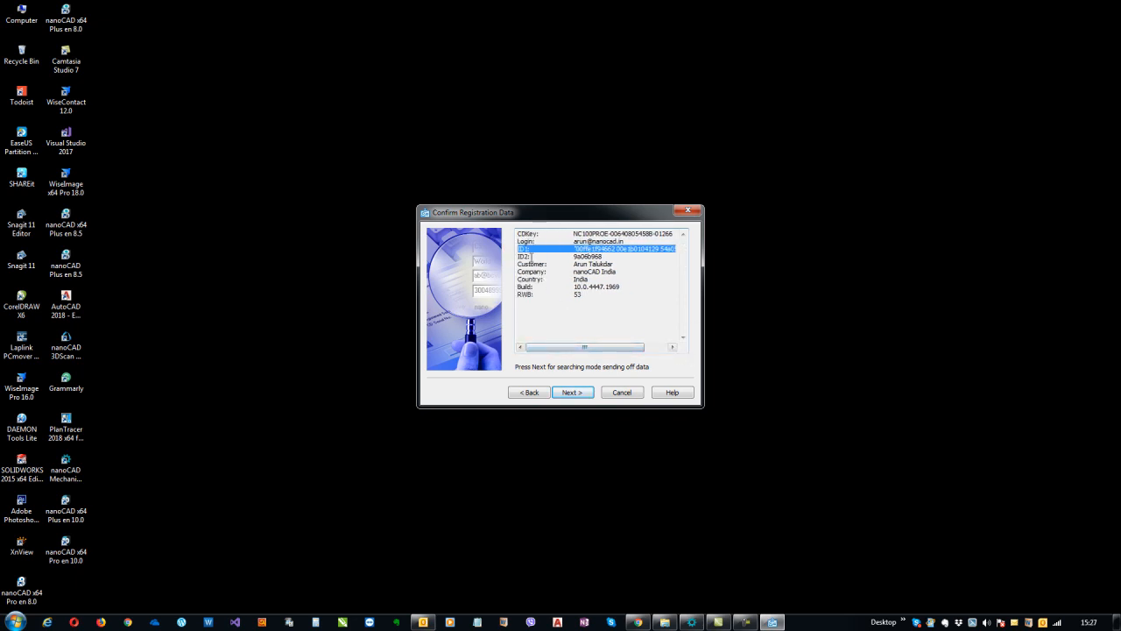
drag(517, 256, 614, 256)
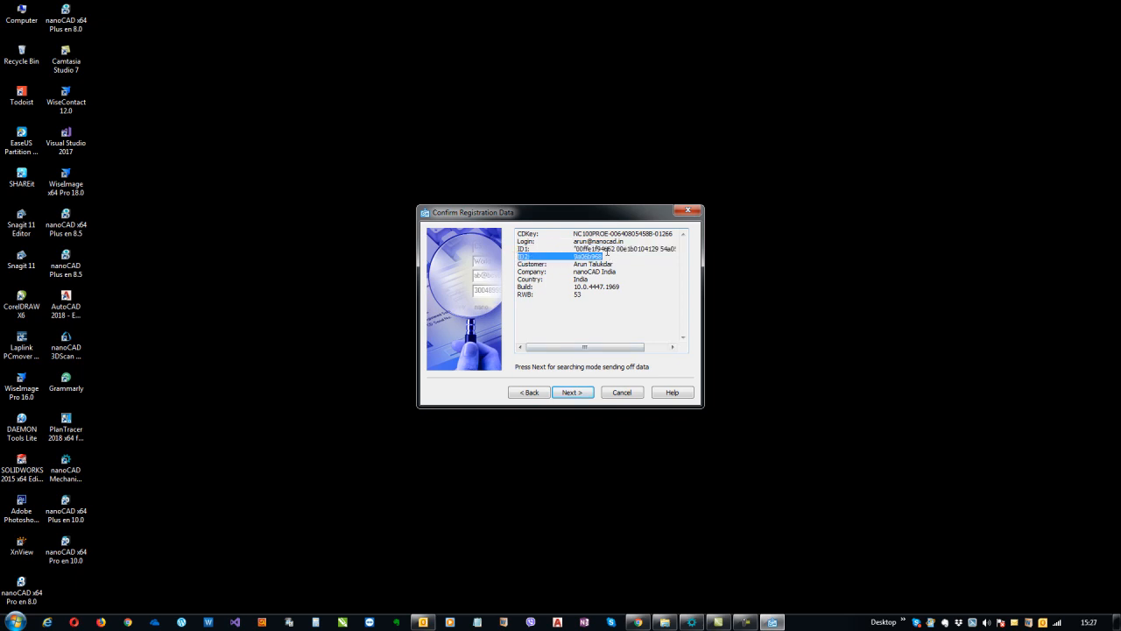
click(603, 252)
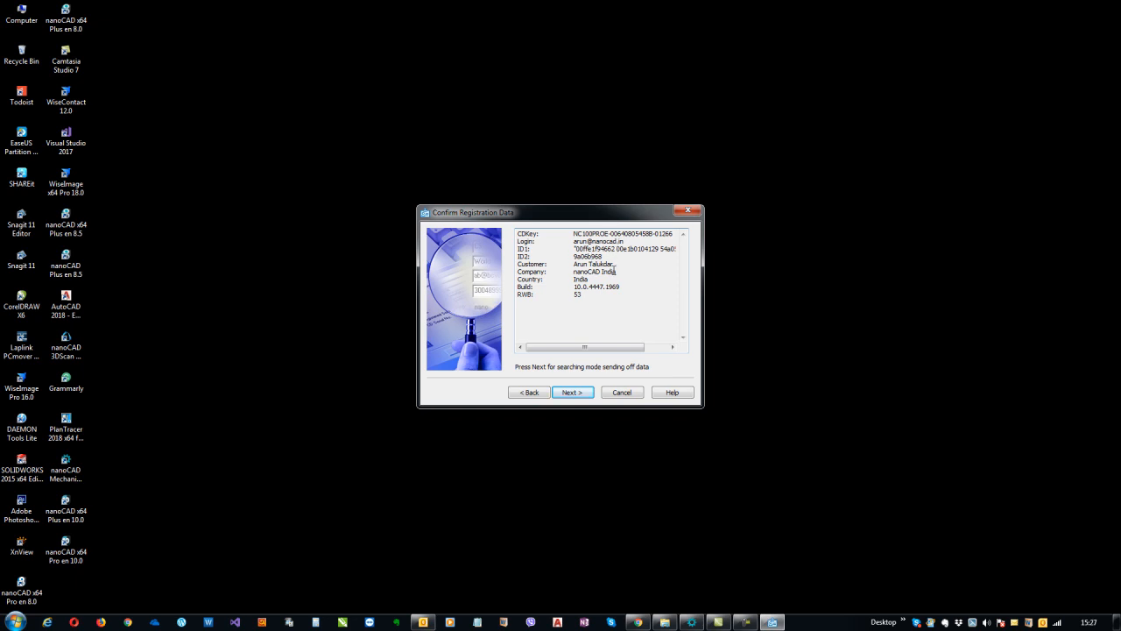
drag(583, 293, 498, 229)
click(607, 299)
mouse_move(589, 299)
mouse_down()
mouse_move(520, 273)
mouse_move(513, 233)
mouse_move(592, 292)
mouse_up()
click(518, 249)
right_click(584, 263)
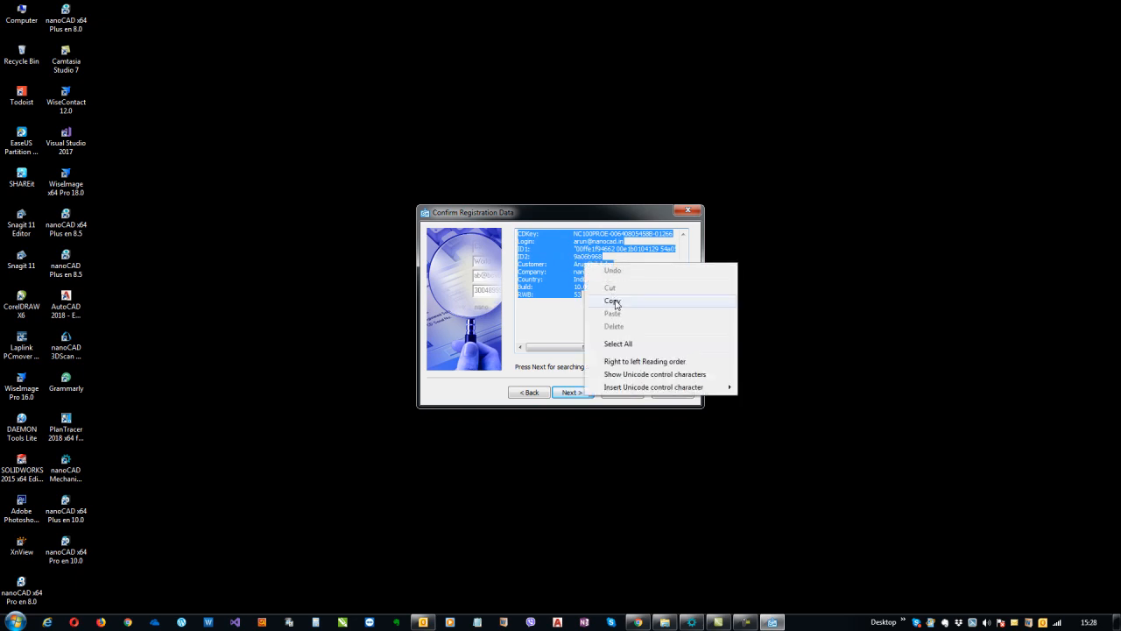
click(616, 303)
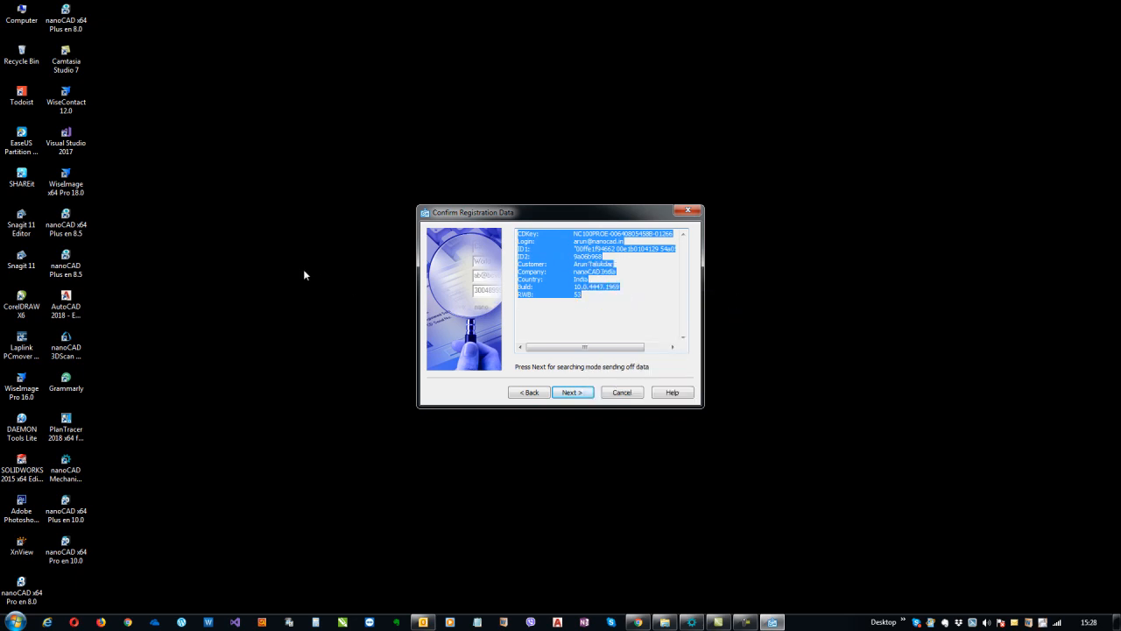
click(183, 271)
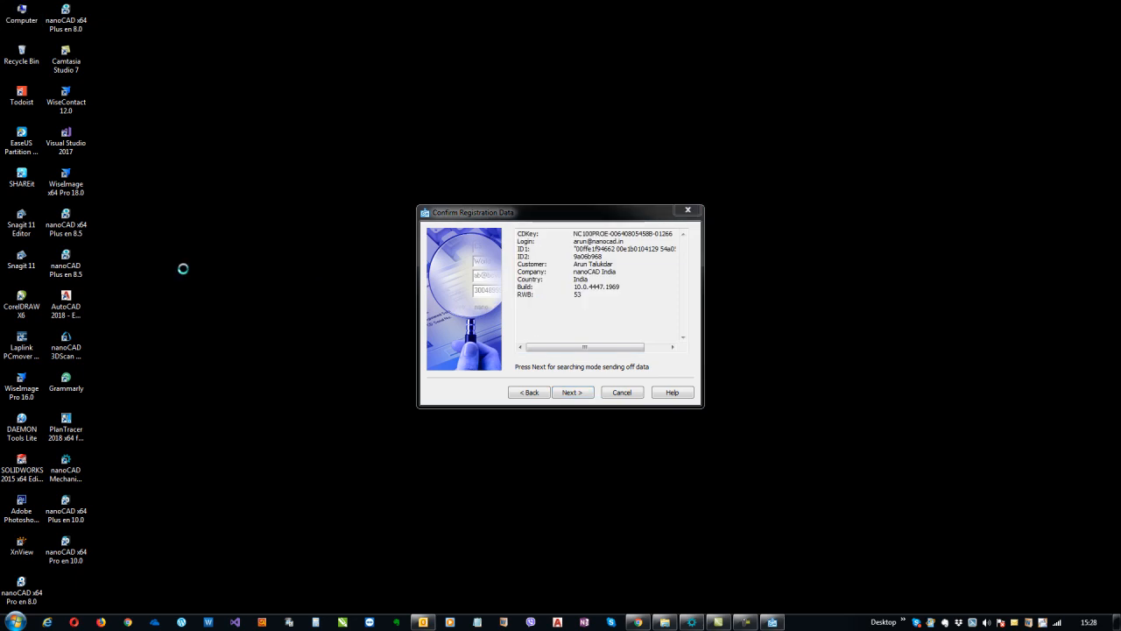
Paste the registration data into a new desktop New Text Document.txt, then minimize Notepad
right_click(184, 272)
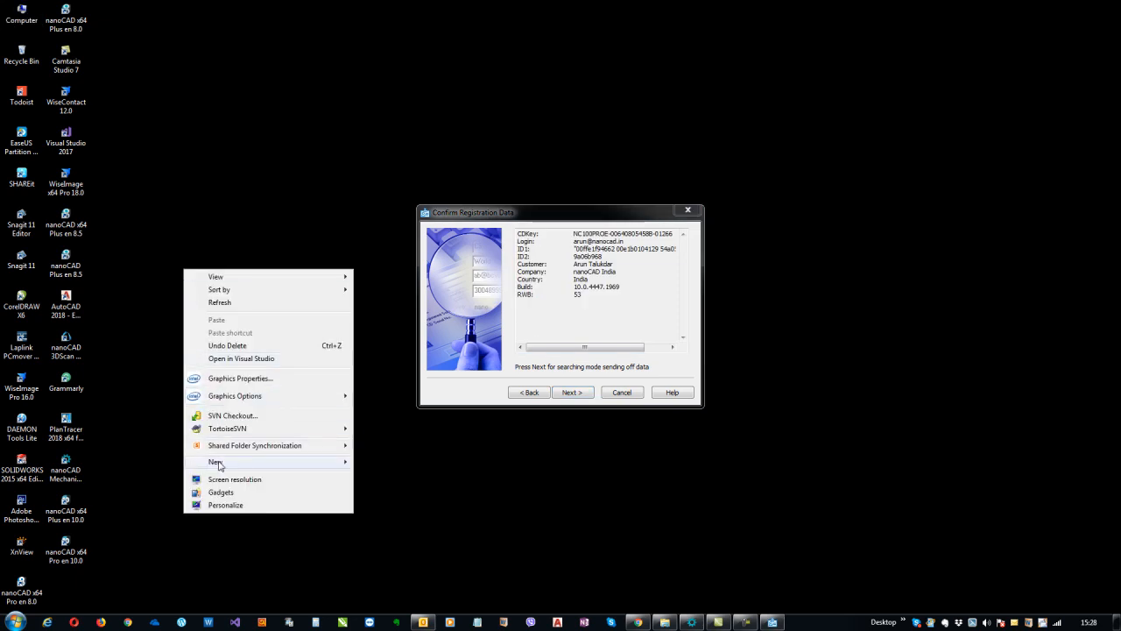
mouse_move(338, 464)
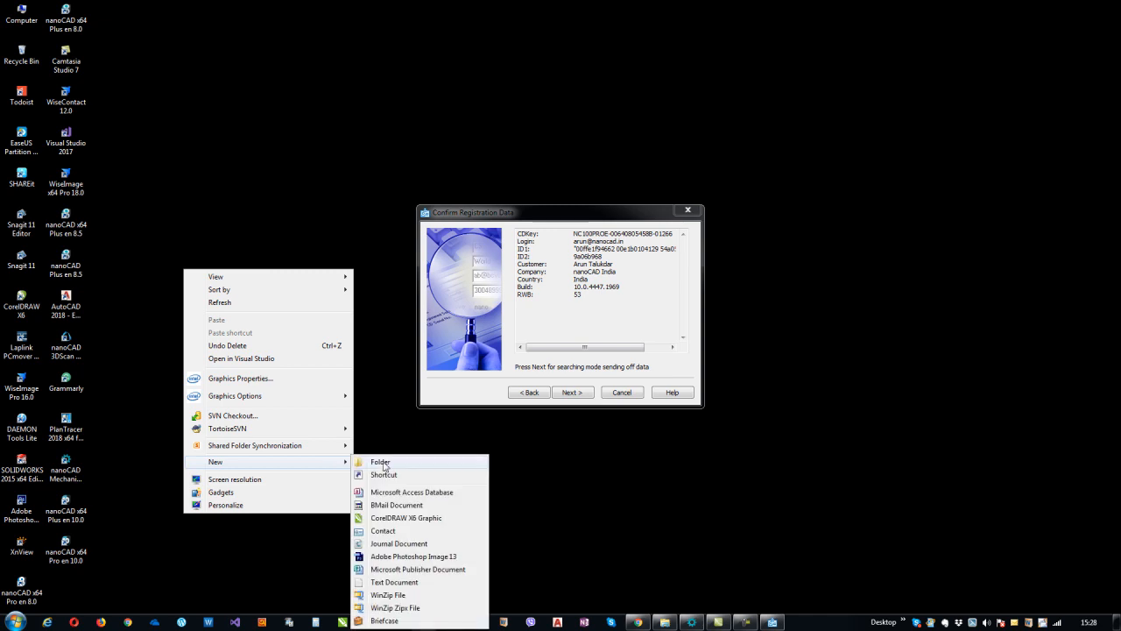
click(416, 582)
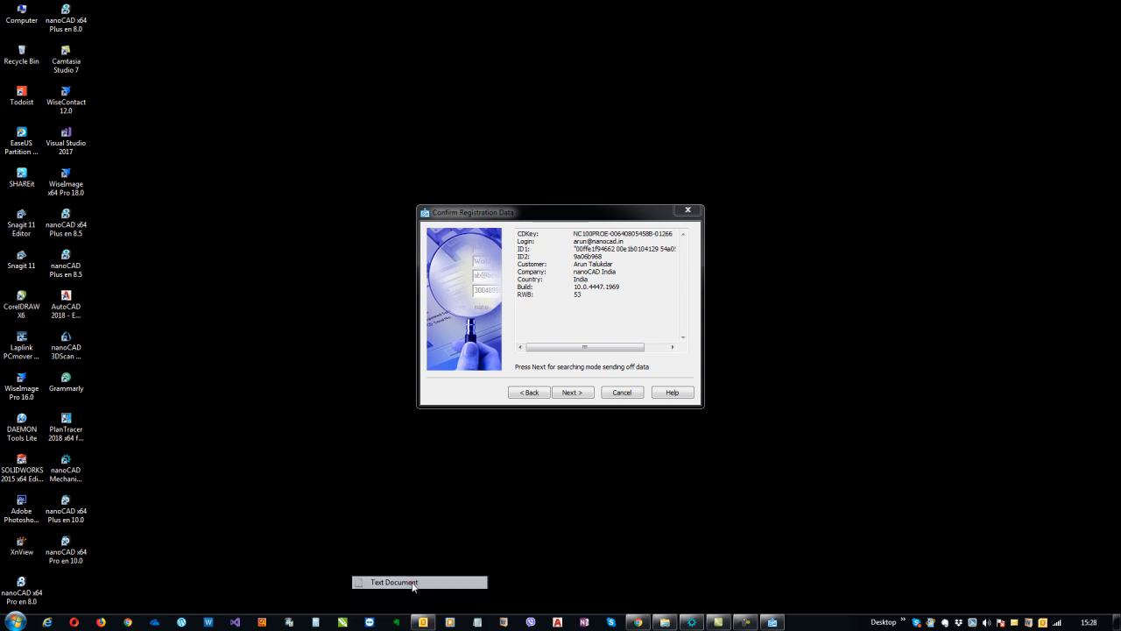
key(Return)
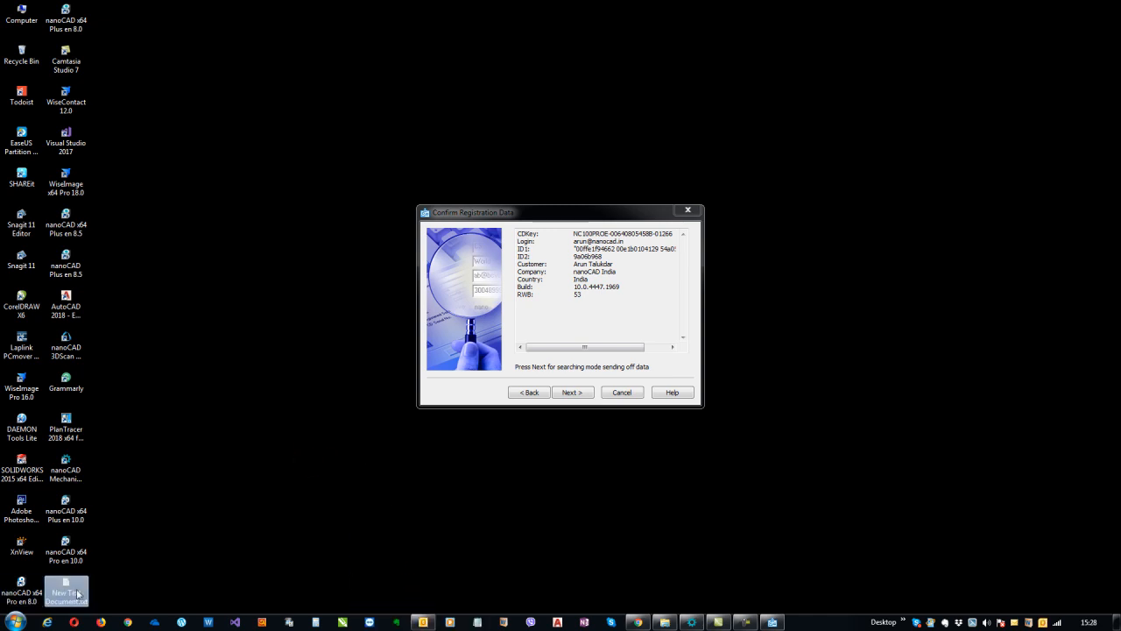
key(Return)
key(ctrl+v)
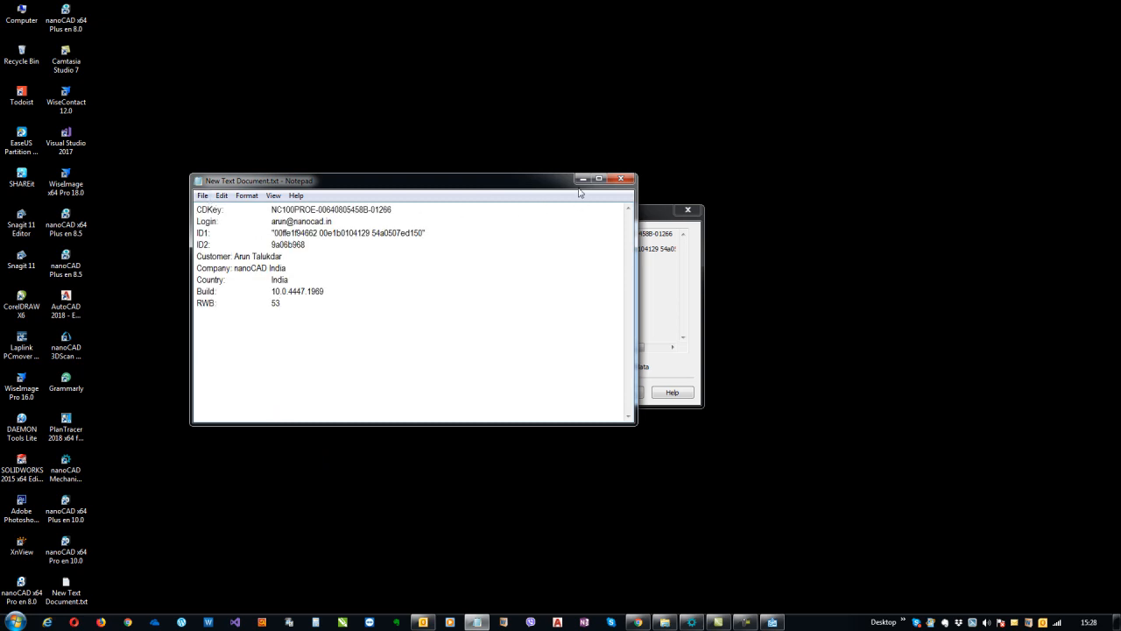
drag(322, 246, 198, 233)
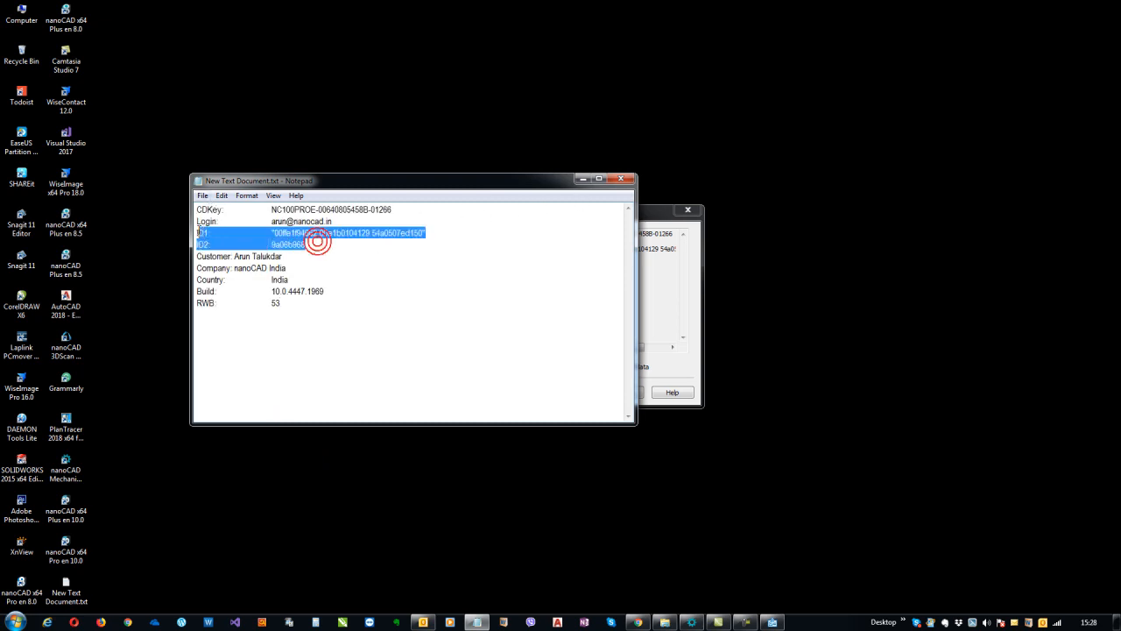
click(583, 179)
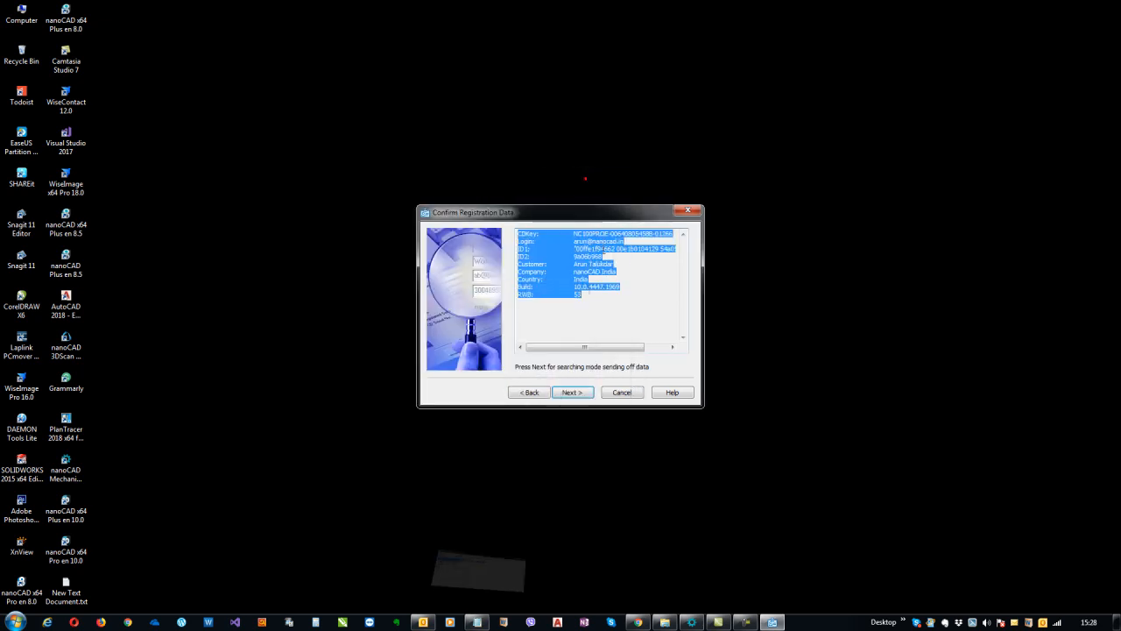
Submit the confirmed registration data and move the license binding warning aside
click(590, 294)
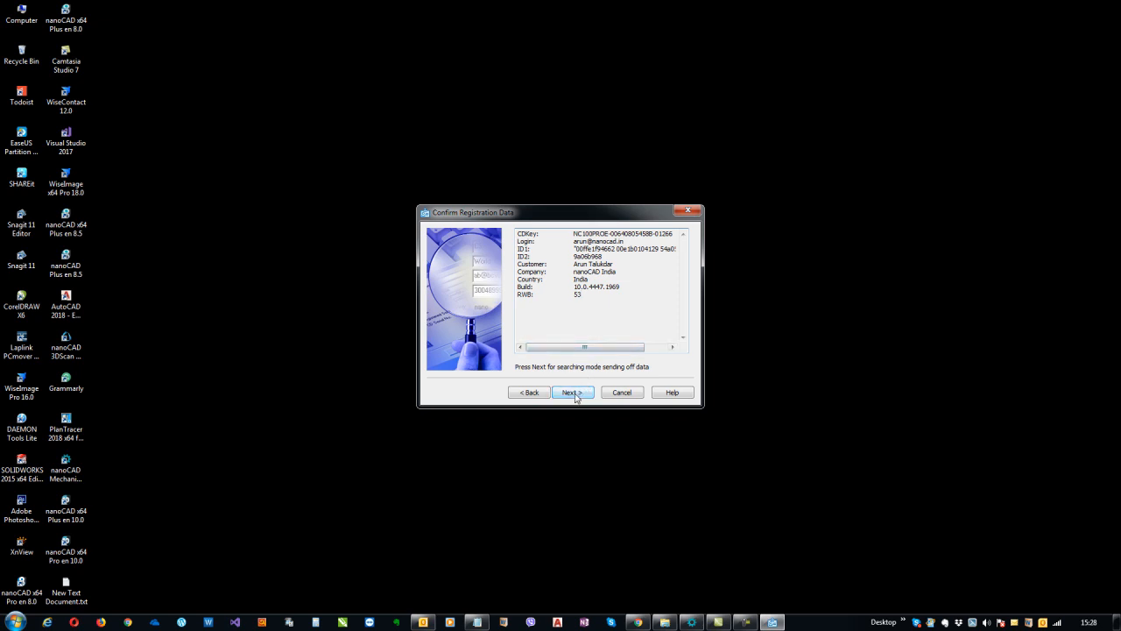
click(574, 393)
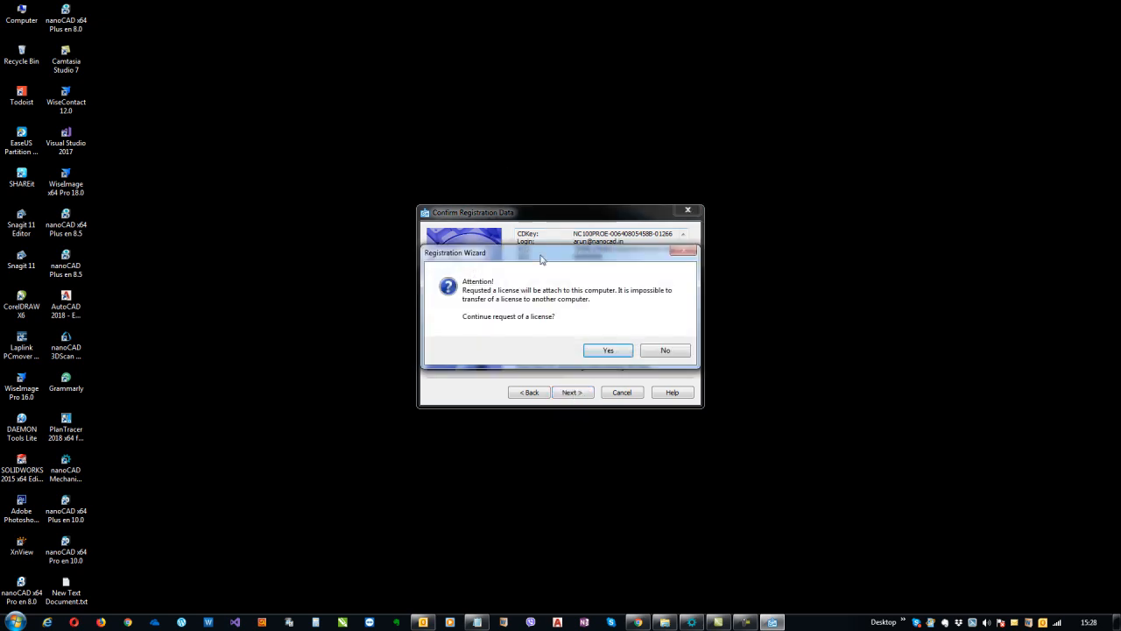
drag(541, 259, 702, 162)
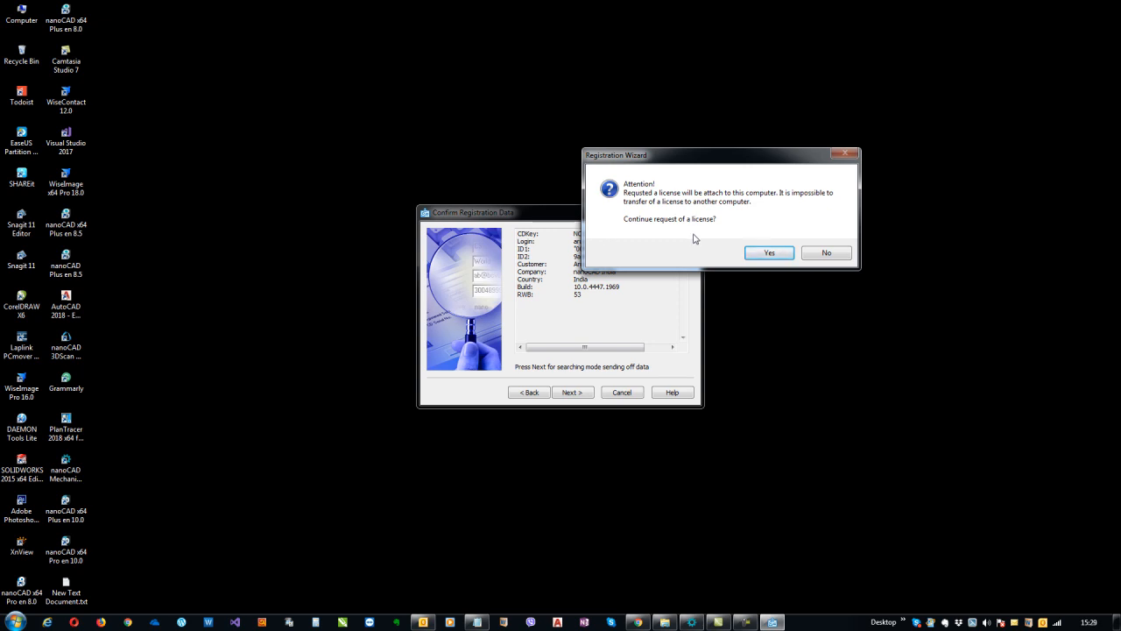
Confirm the license request and keep 'Request license file online' selected
click(770, 254)
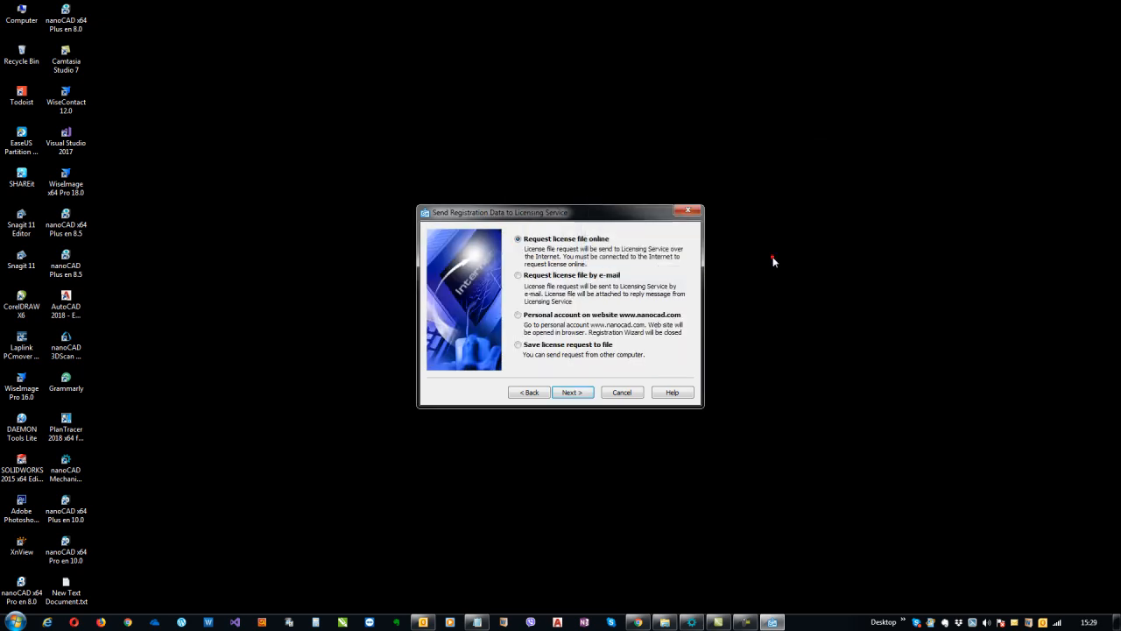
drag(586, 217, 567, 200)
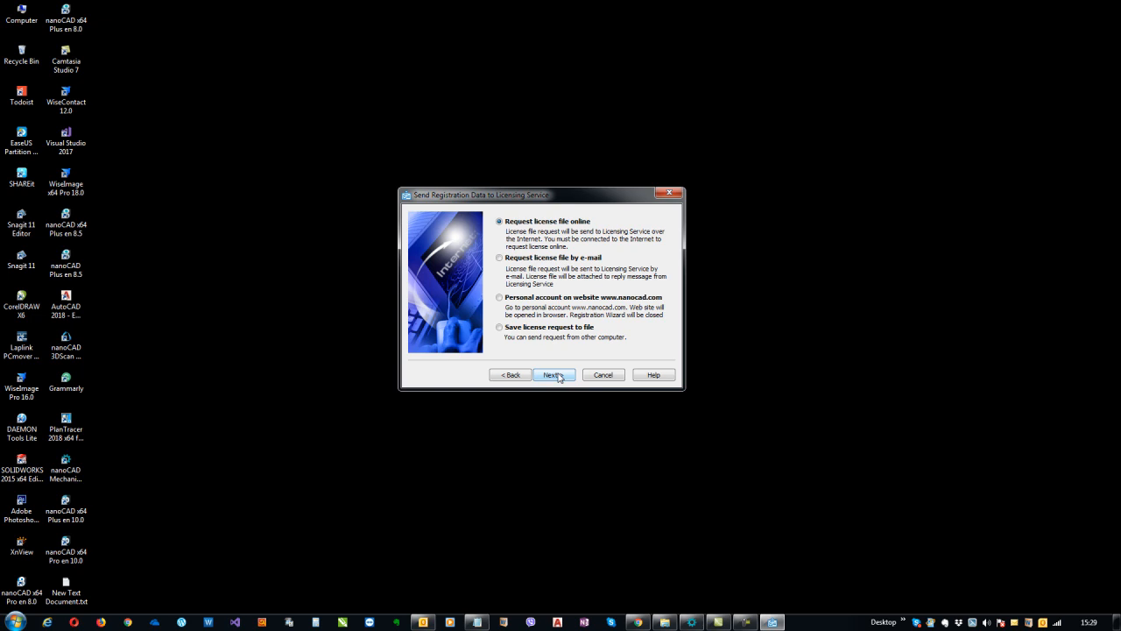
Request the license online, then copy the received license file's path from the log
click(559, 376)
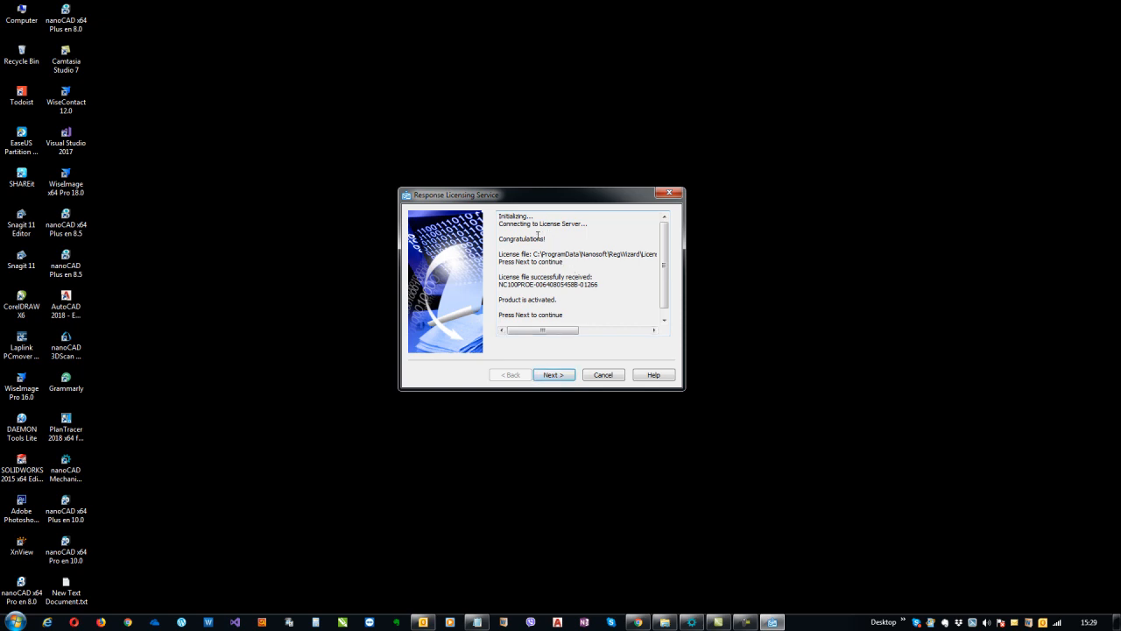
double_click(543, 238)
mouse_move(533, 254)
mouse_down()
mouse_move(687, 254)
mouse_move(515, 255)
mouse_up()
right_click(515, 255)
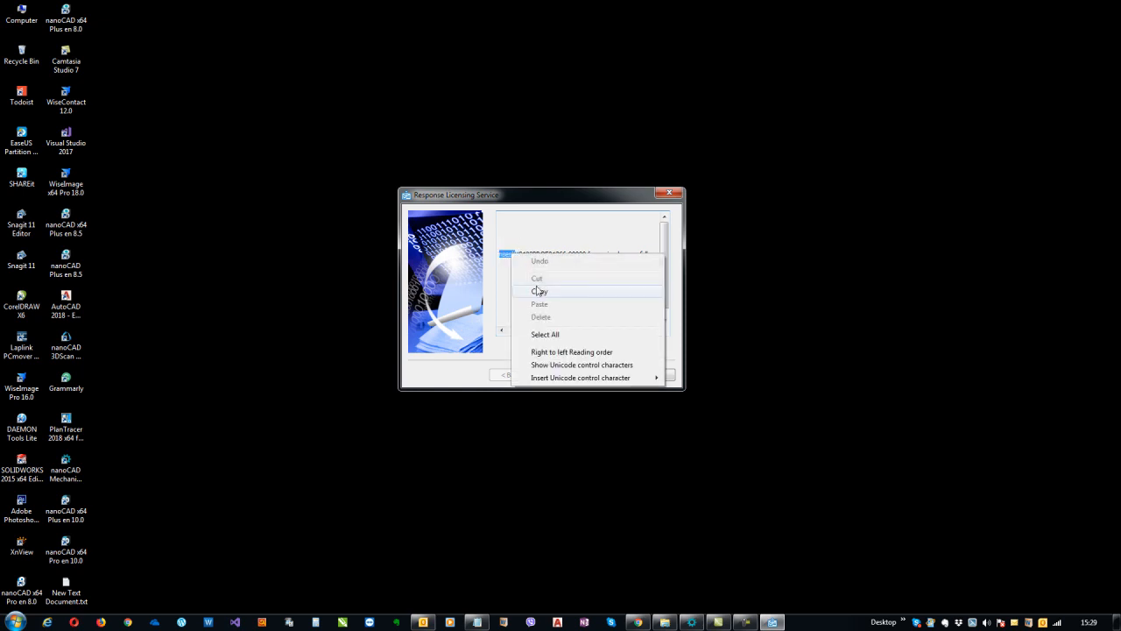
click(540, 289)
double_click(22, 14)
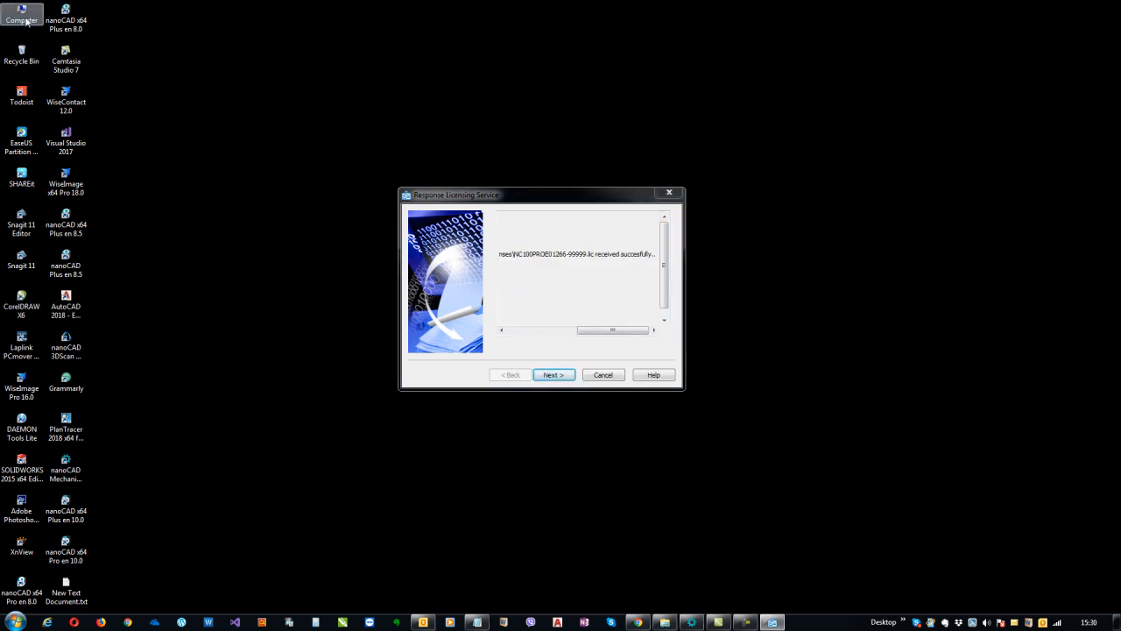
Open the ProgramData\Nanosoft\RegWizard\Licenses folder in List view, then minimize Explorer
click(459, 192)
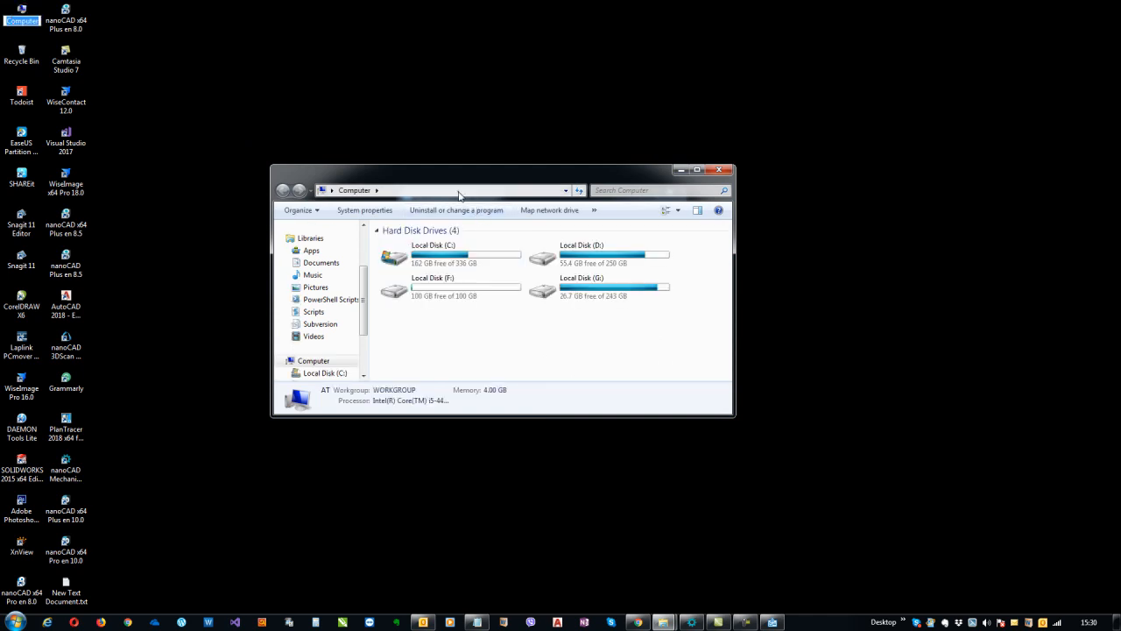
key(ctrl+v)
key(Return)
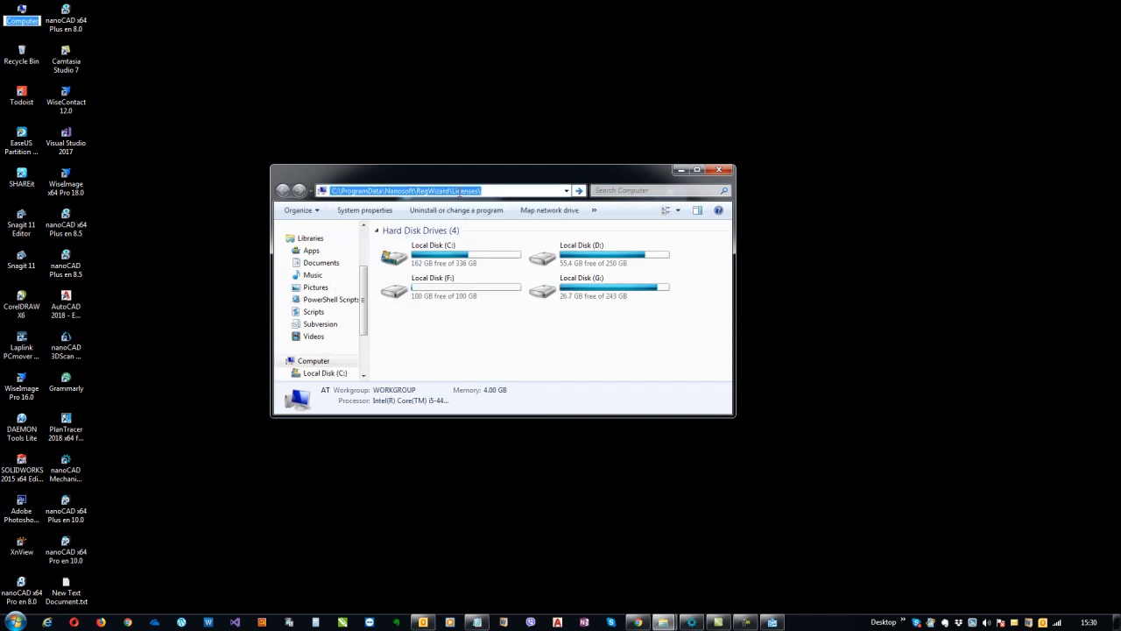
click(677, 210)
click(701, 193)
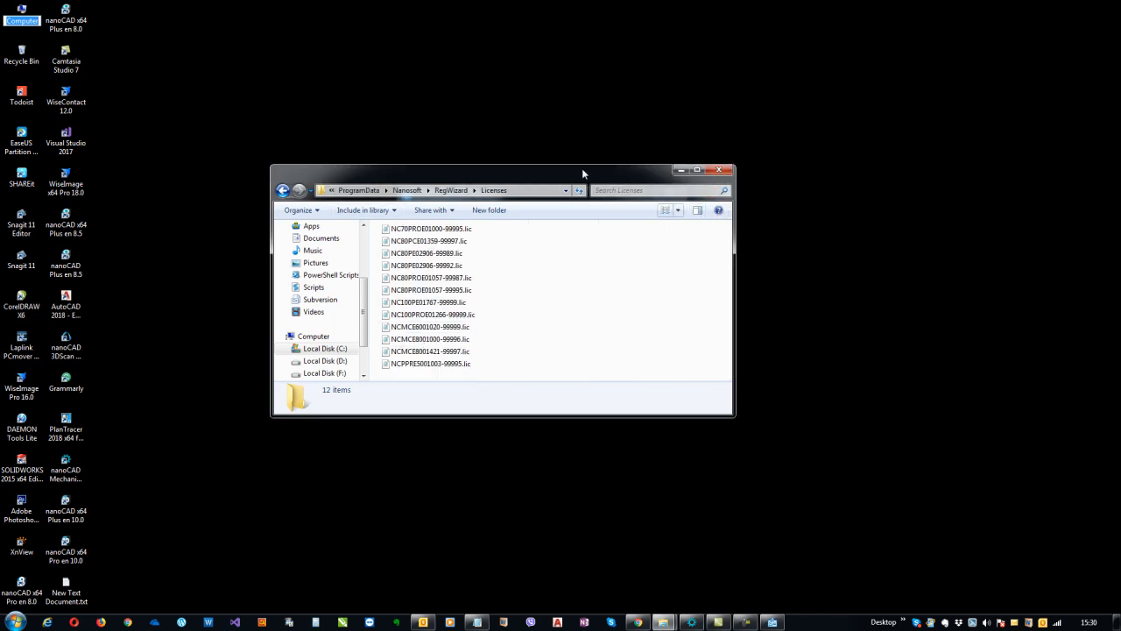
drag(582, 168, 619, 235)
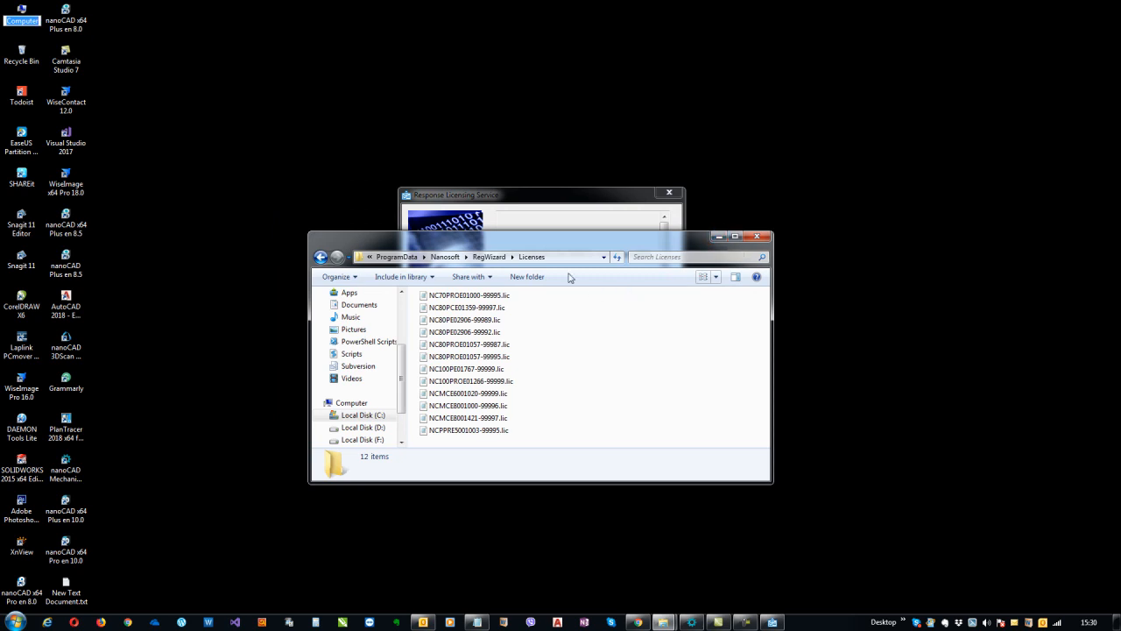
click(716, 236)
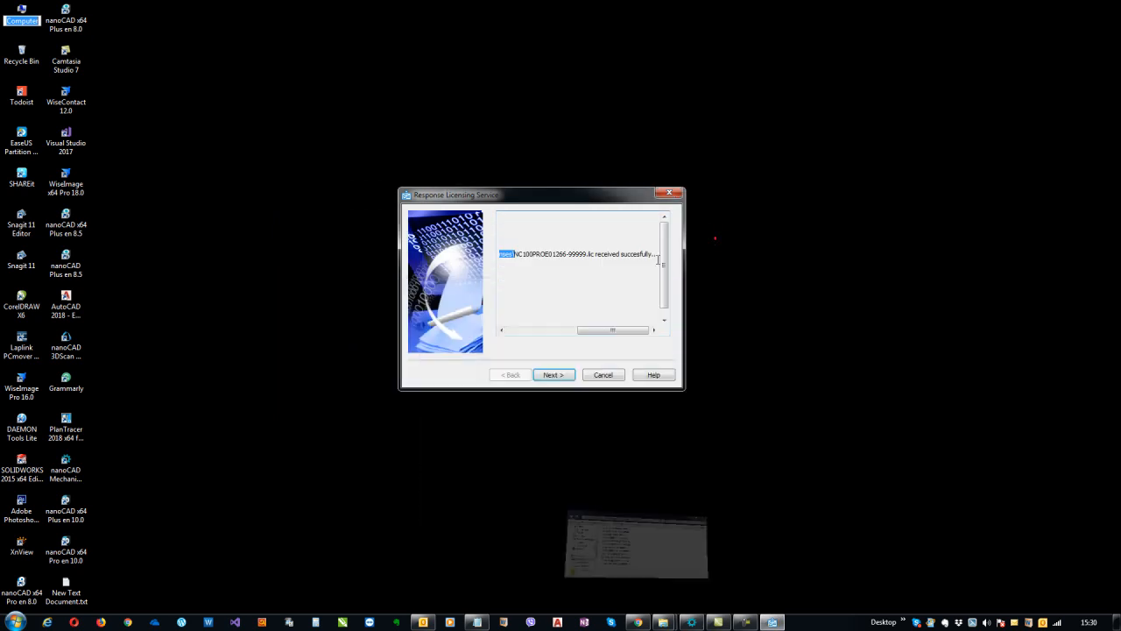
drag(600, 329, 483, 334)
Finish and close the registration wizard, then refresh the desktop
click(555, 377)
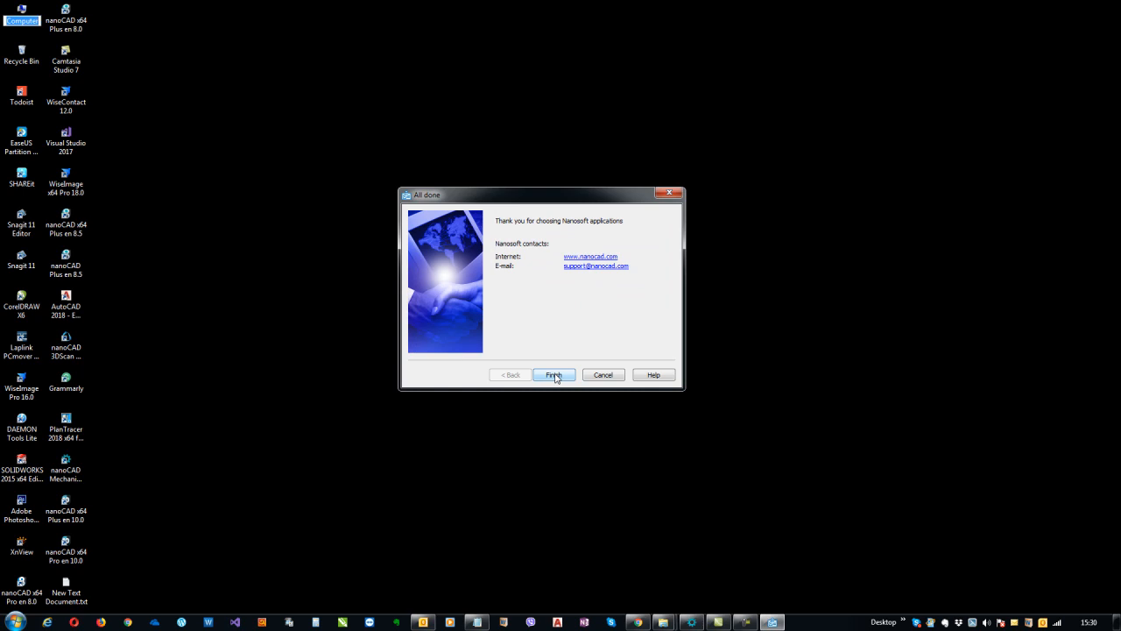
click(555, 375)
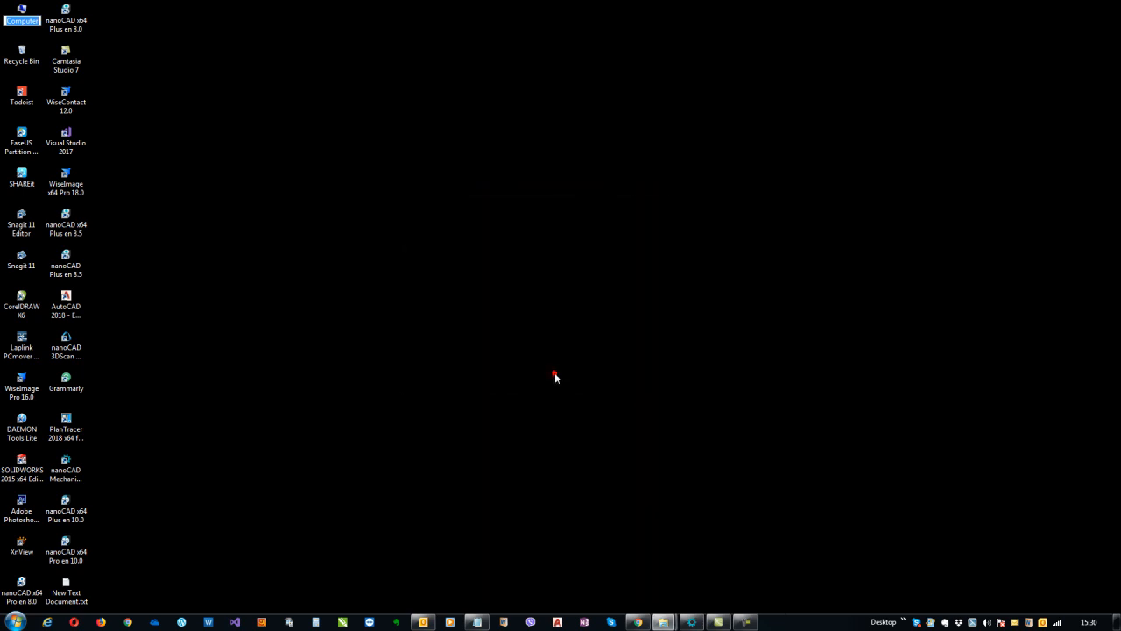
right_click(518, 282)
click(549, 314)
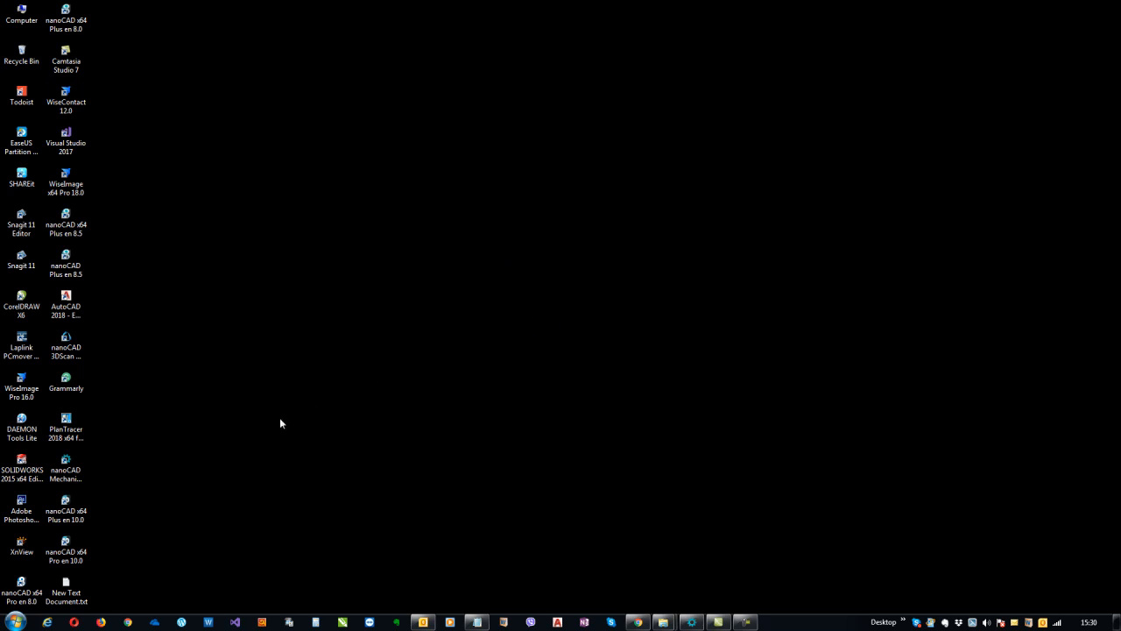
Delete New Text Document.txt and launch nanoCAD x64 Pro en 10.0
click(65, 588)
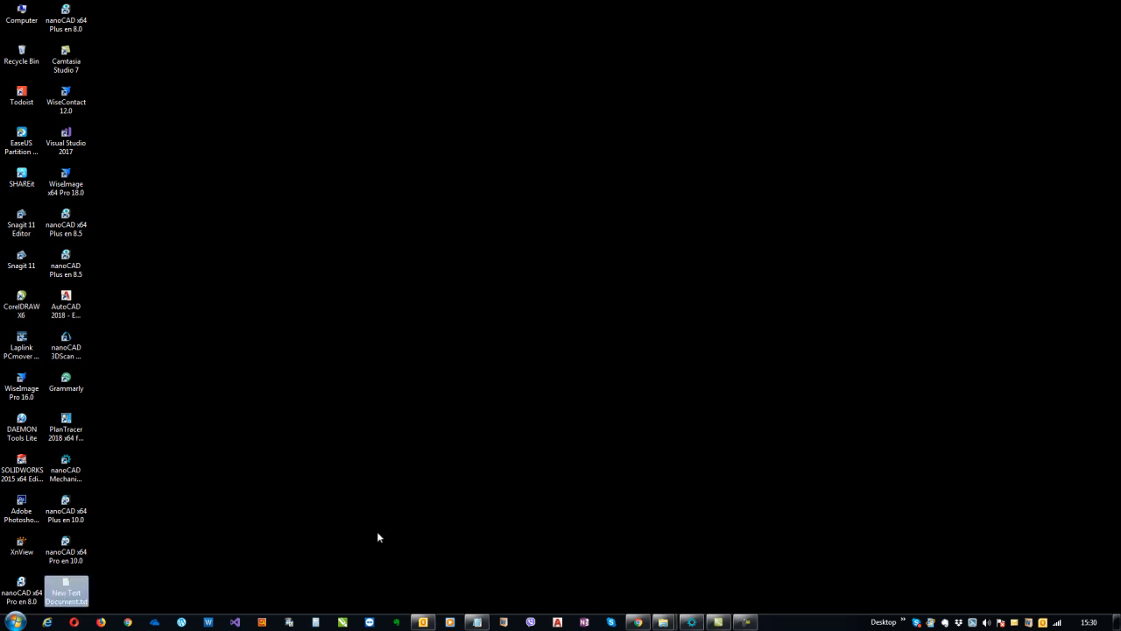
key(Delete)
key(Return)
click(72, 561)
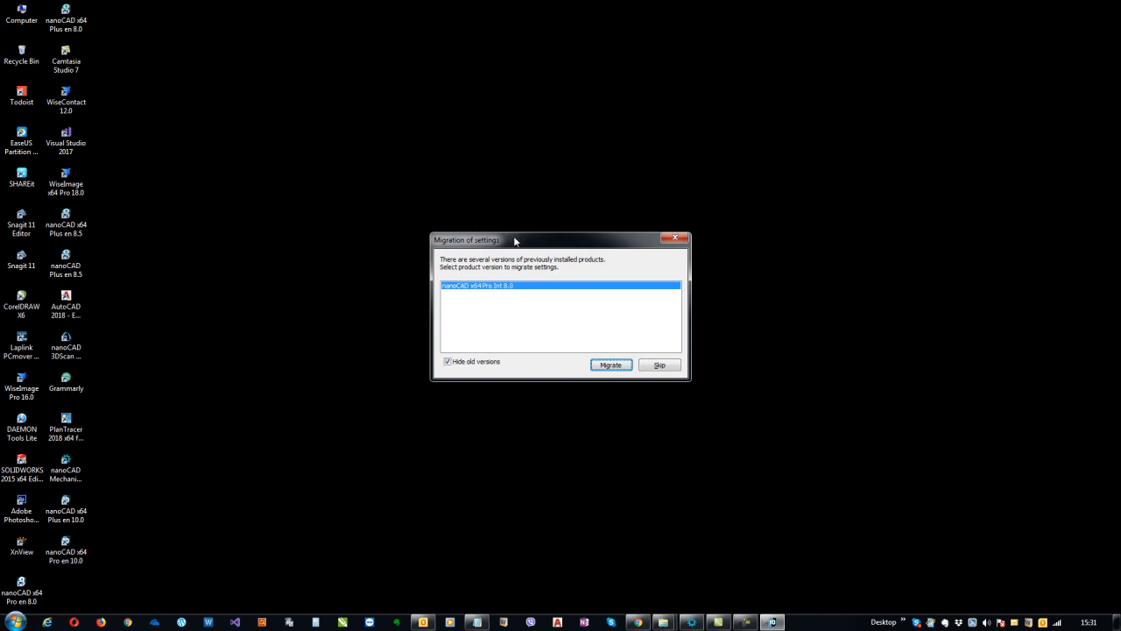
Review older versions, then migrate settings from nanoCAD x64 Pro Int 8.0
drag(515, 238, 507, 267)
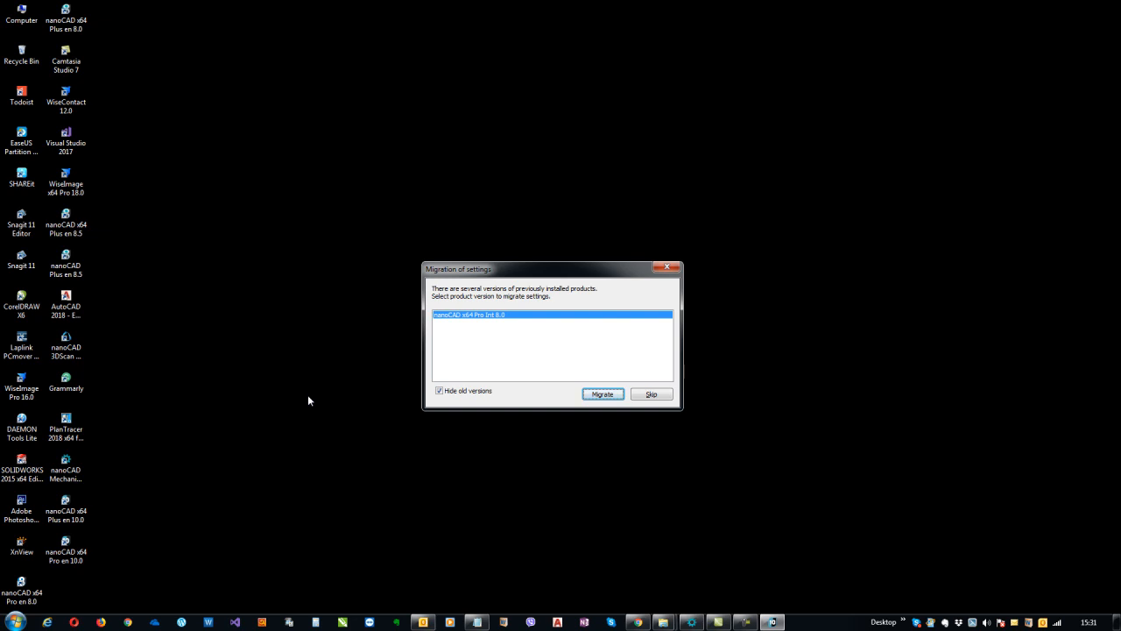
click(440, 392)
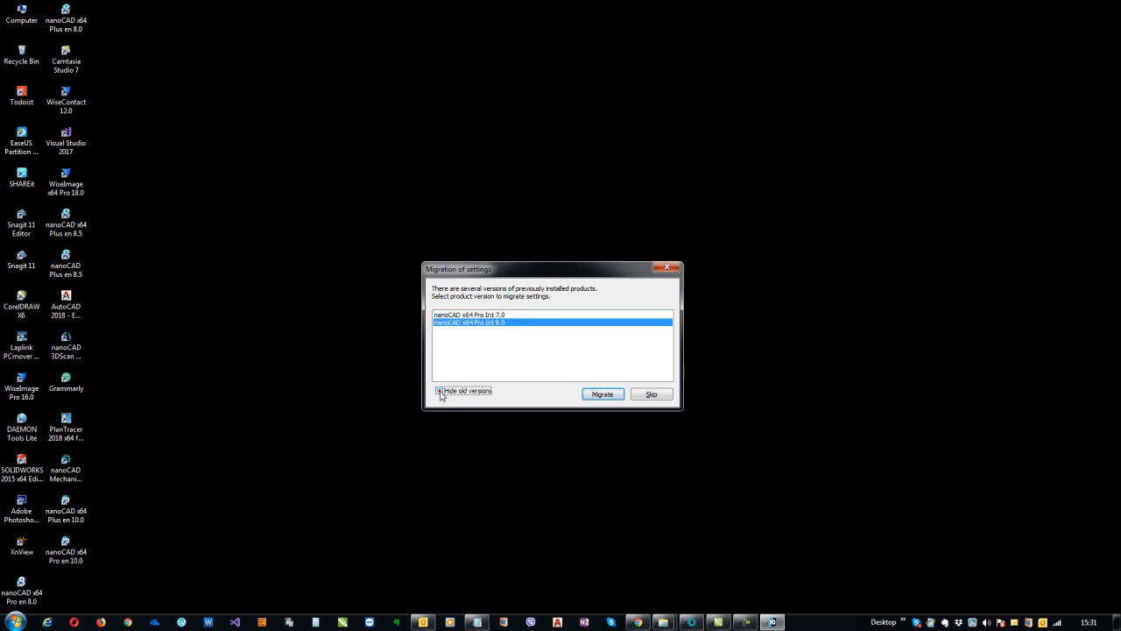
click(503, 316)
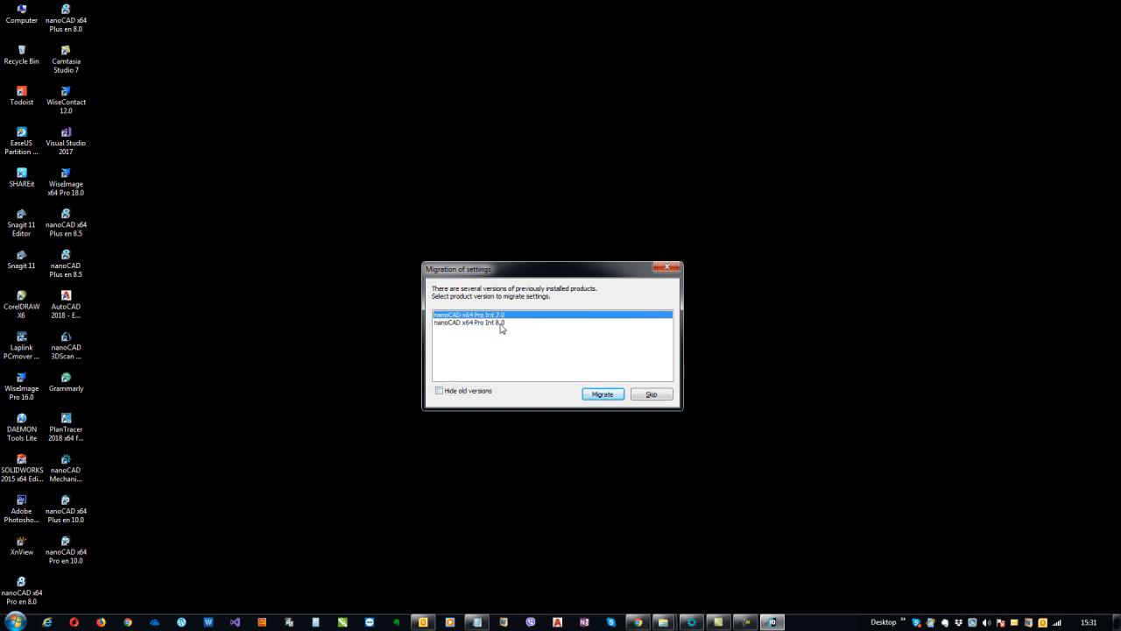
click(501, 323)
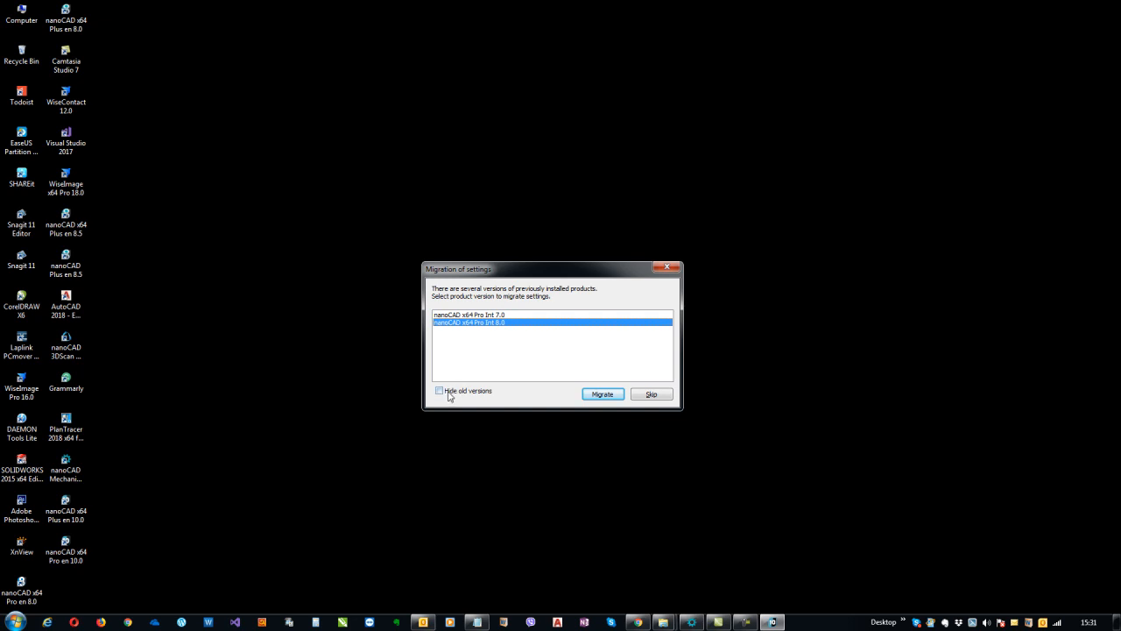
click(448, 393)
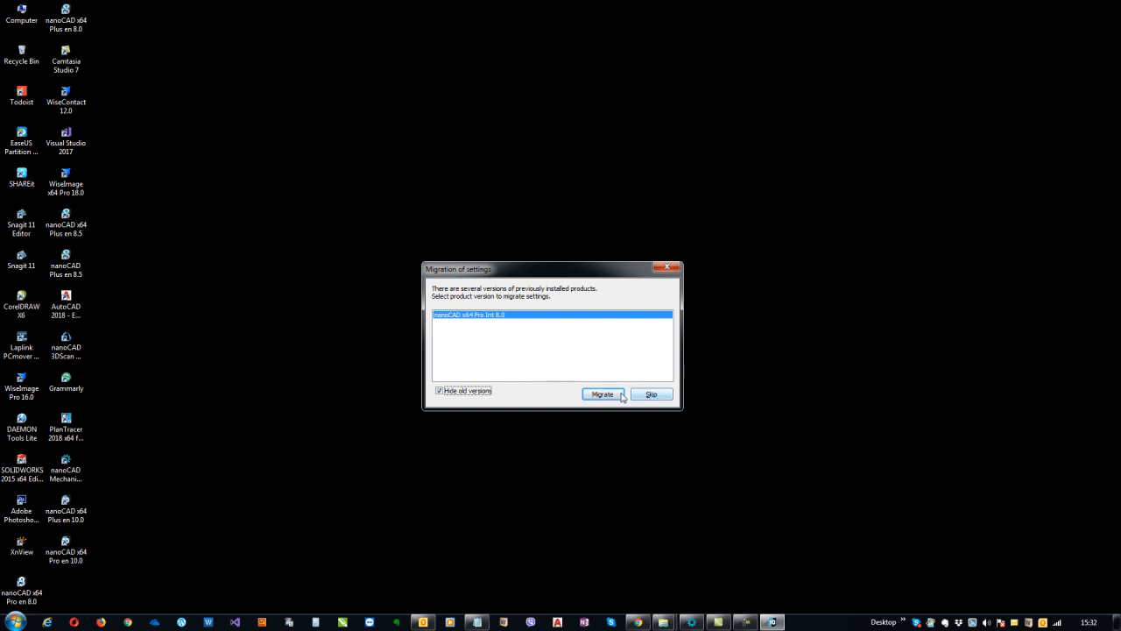
click(601, 395)
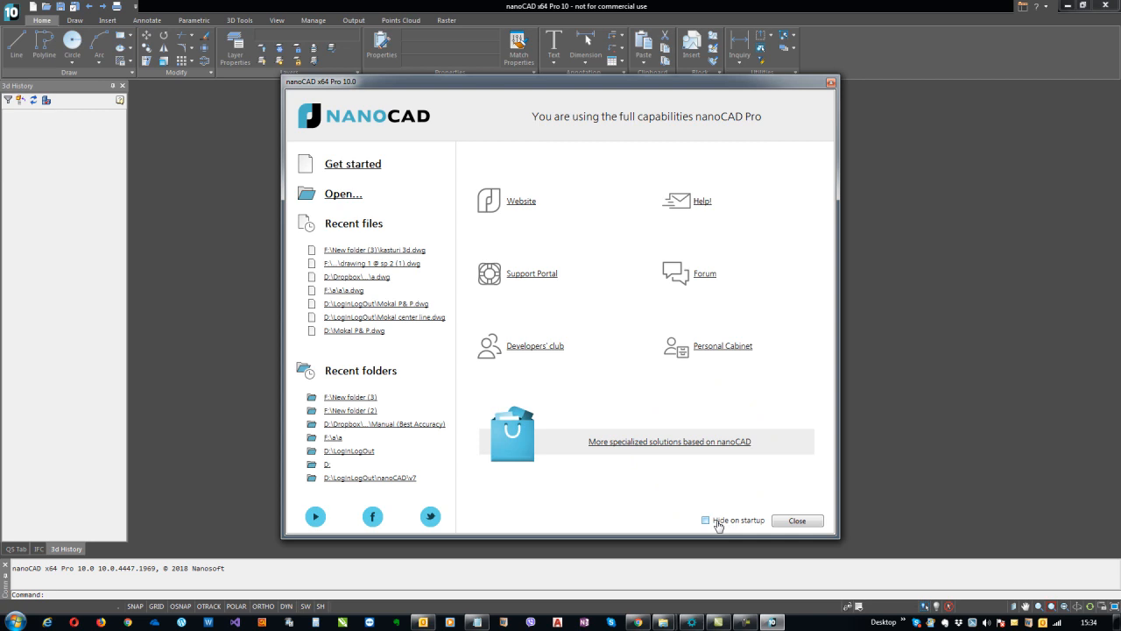
Tick 'Hide on startup' in the nanoCAD welcome window
click(718, 522)
Close the welcome window and accept the automatically chosen graphics subsystem settings
click(799, 523)
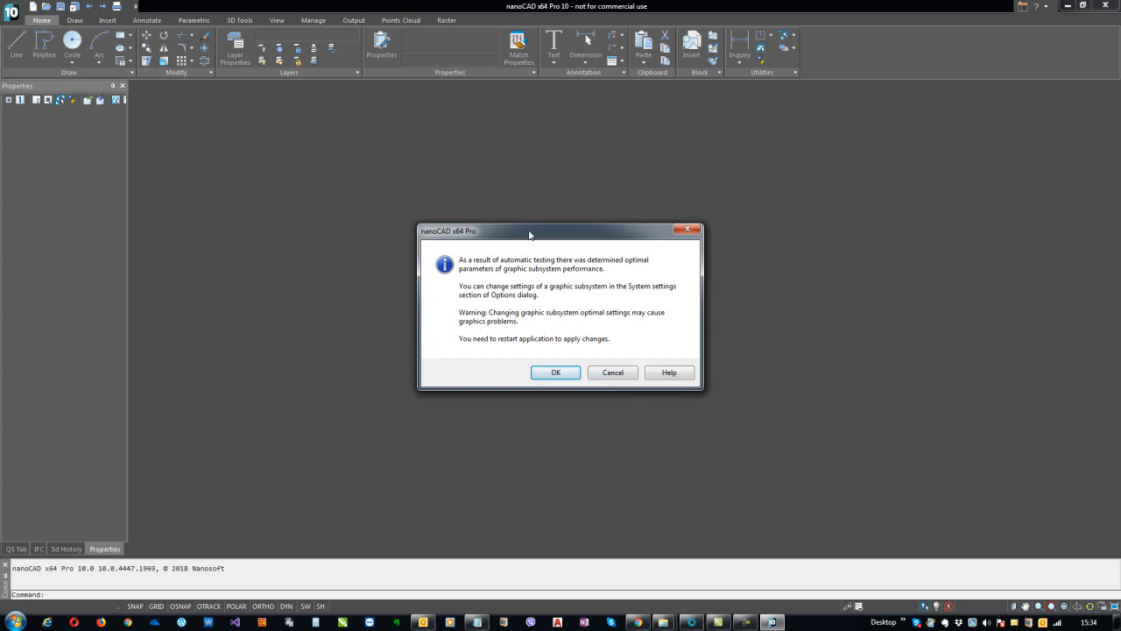
drag(529, 233, 533, 210)
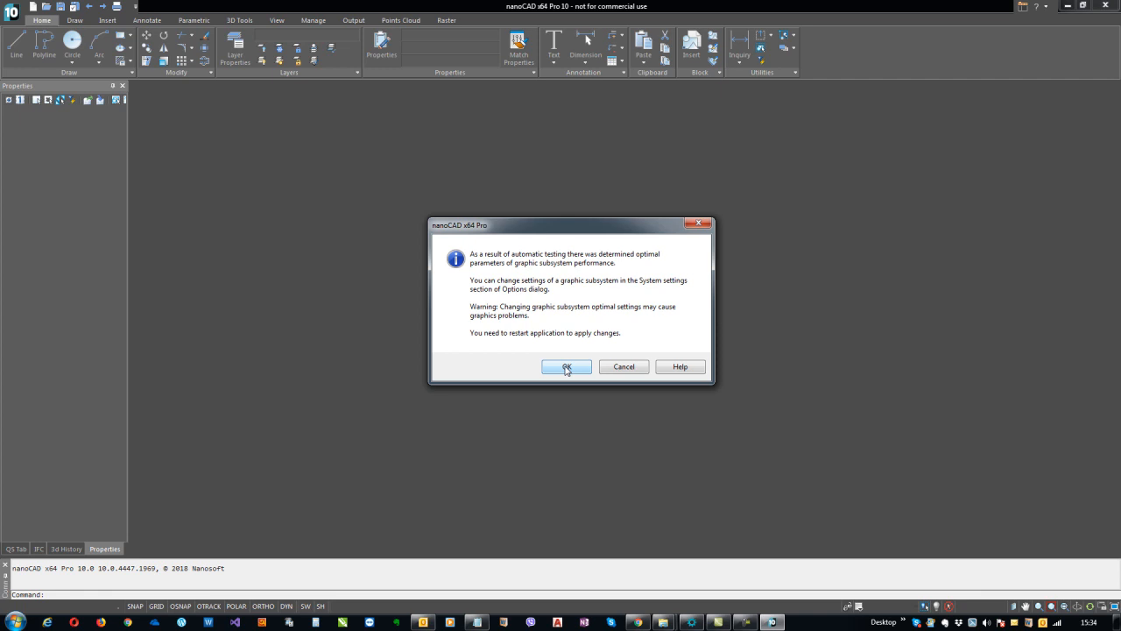
click(566, 368)
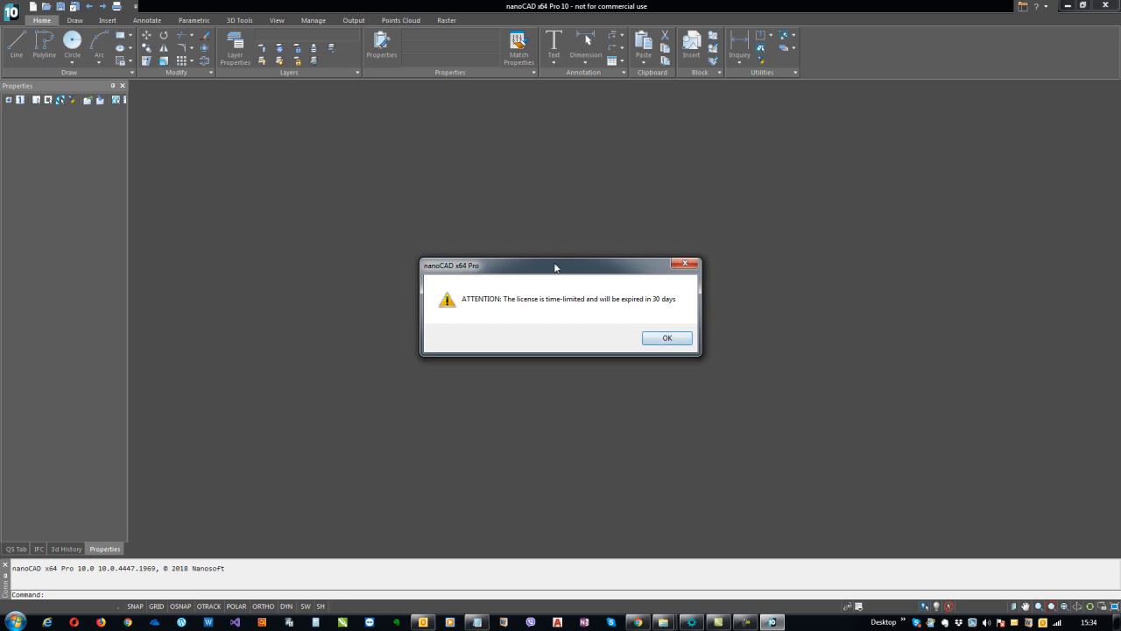
Acknowledge the warning that the time-limited license expires in 30 days
drag(555, 267, 620, 268)
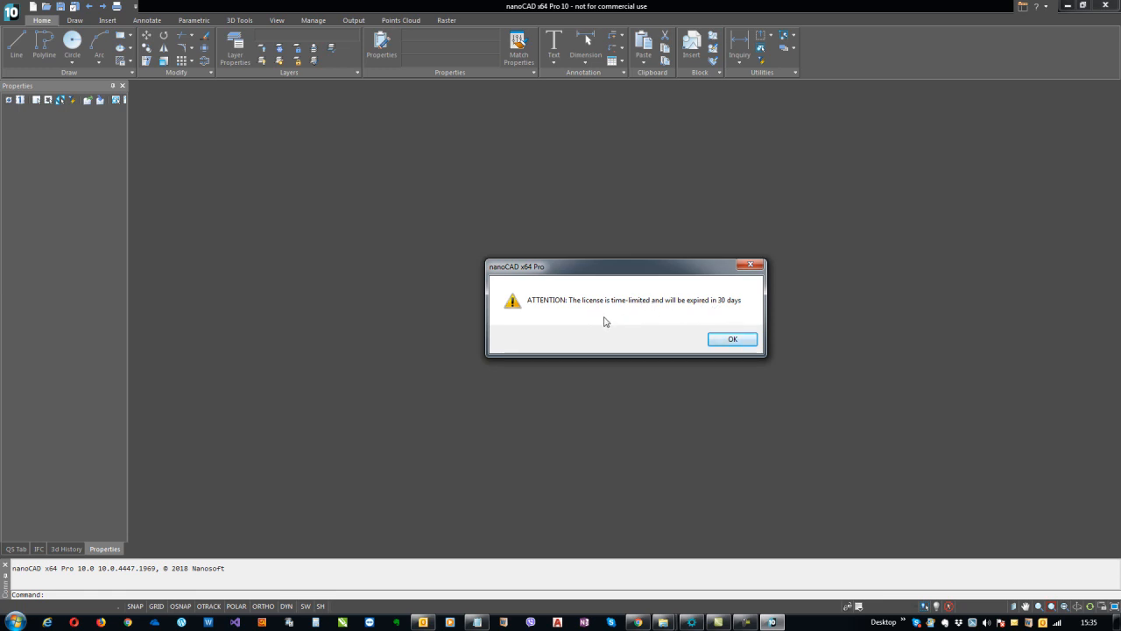
click(732, 339)
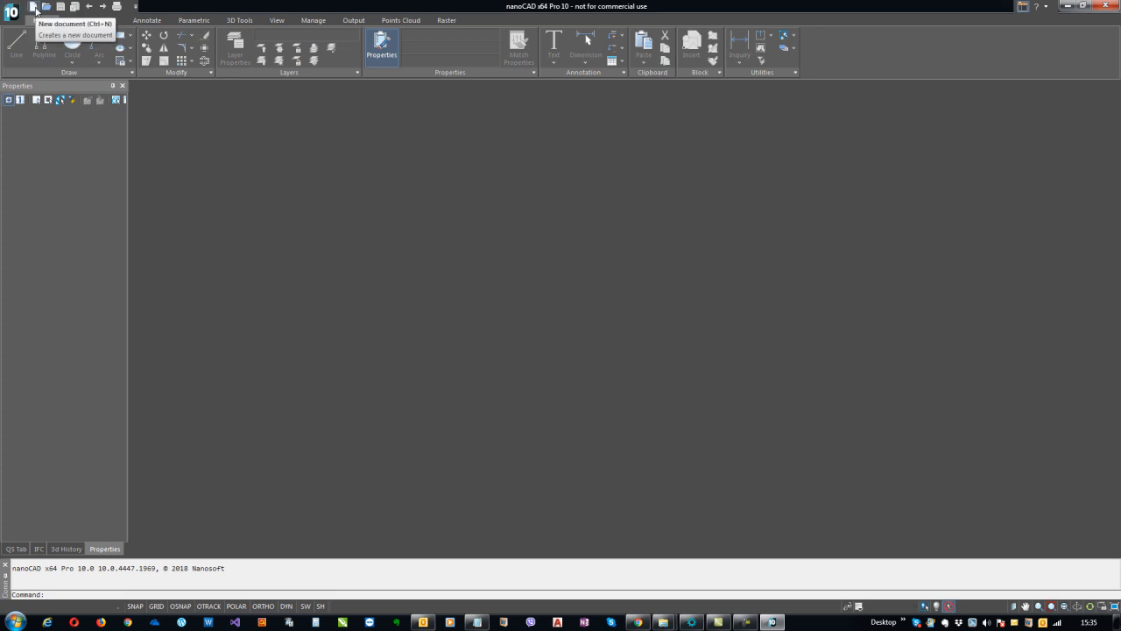
Create the new blank drawing Untitled0 from the quick access toolbar and pan its view
click(33, 7)
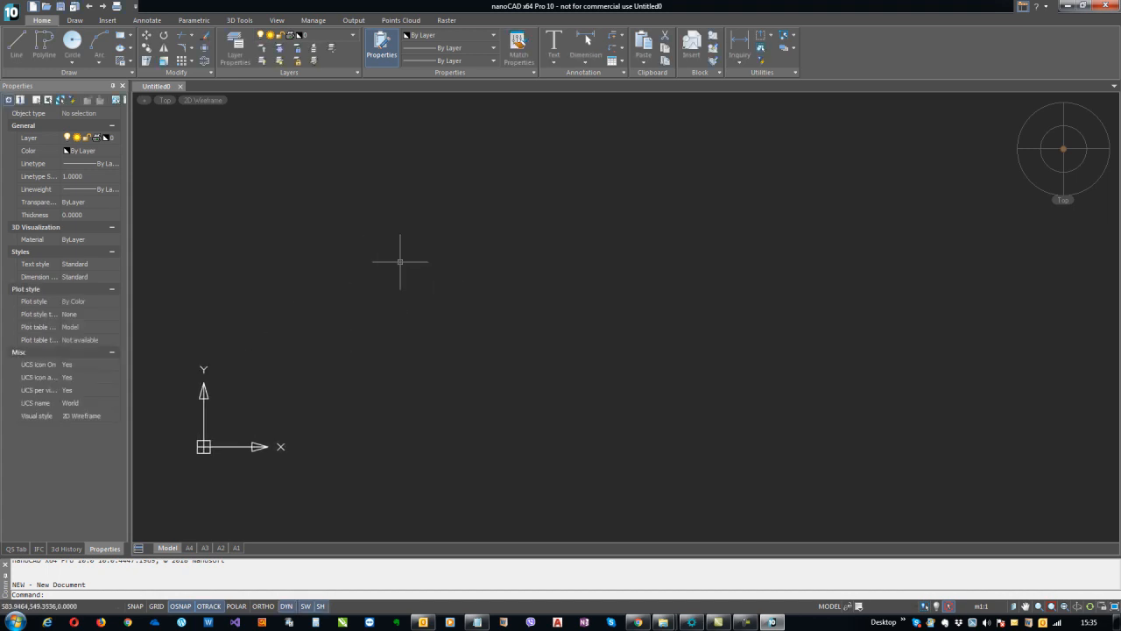
middle_drag(401, 261, 388, 308)
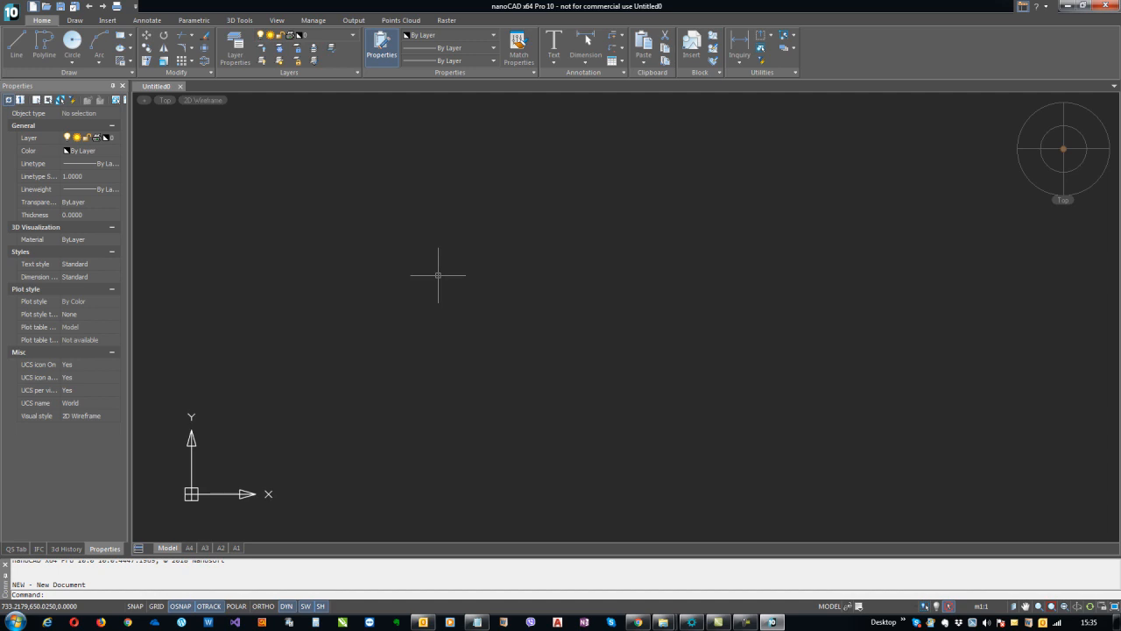